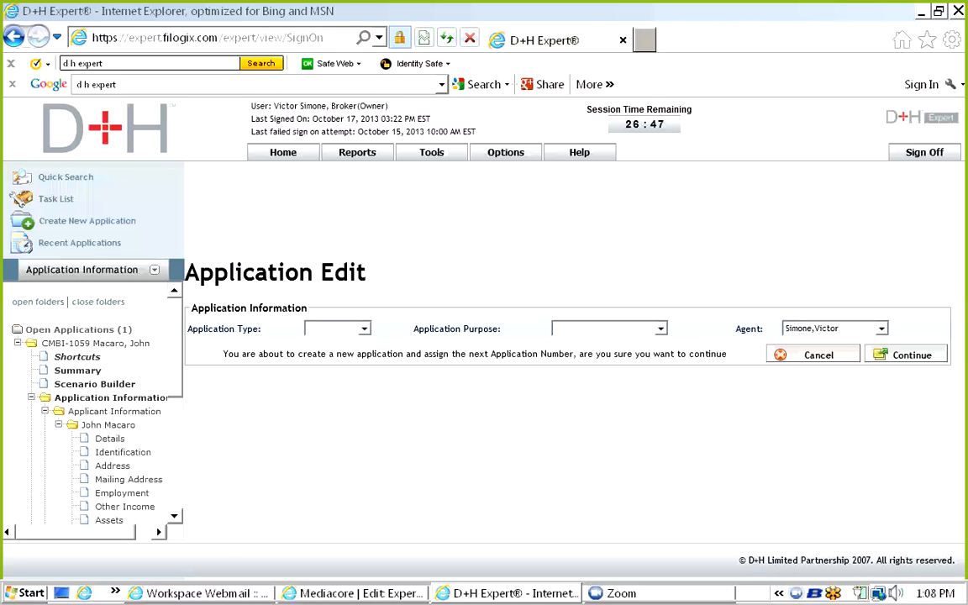
# Start a new application and set its type to Pre-Approval.
pyautogui.click(86, 221)
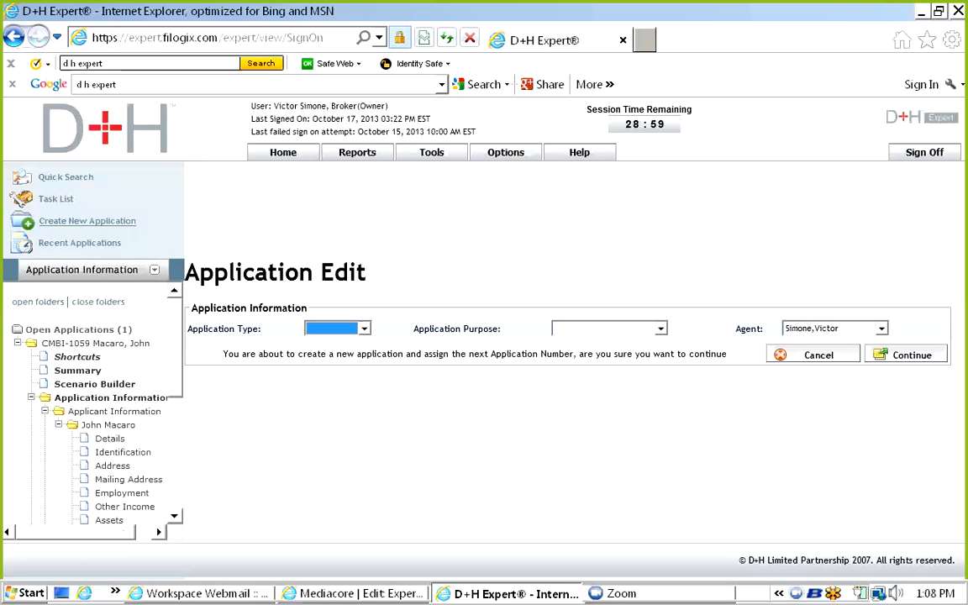
pyautogui.hotkey('alt', 'Down')
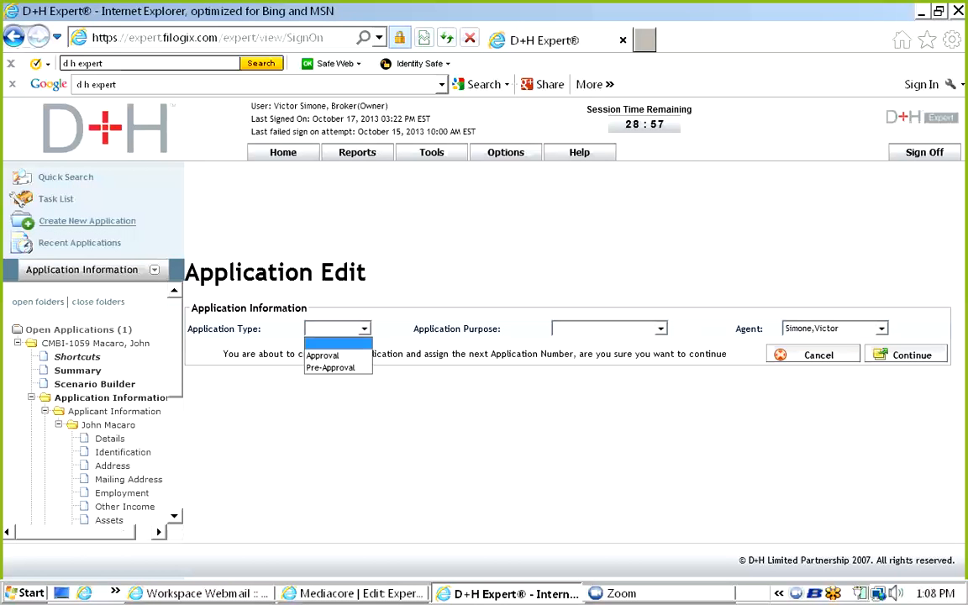
pyautogui.press('Down')
pyautogui.press('Return')
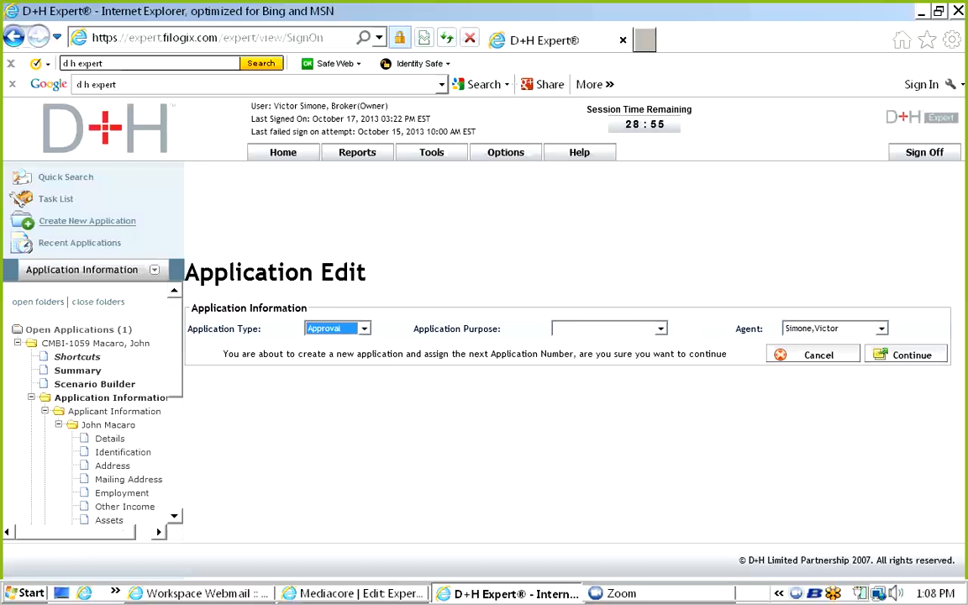
pyautogui.hotkey('alt', 'Down')
pyautogui.press('Down')
pyautogui.press('Return')
pyautogui.hotkey('alt', 'Down')
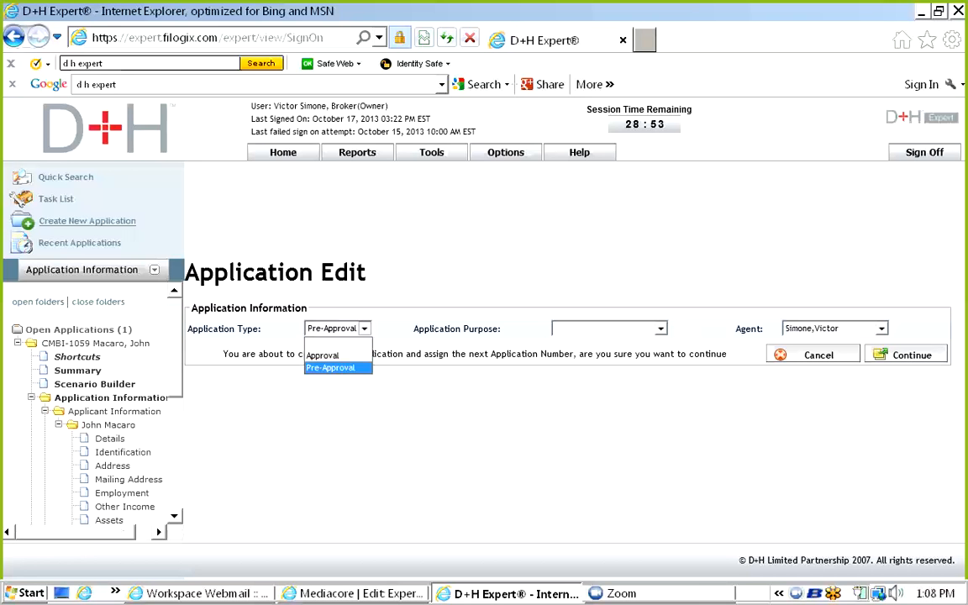
pyautogui.press('Return')
# Set the application purpose to Purchase, keep the current agent, and go to quick search.
pyautogui.press('Tab')
pyautogui.hotkey('alt', 'Down')
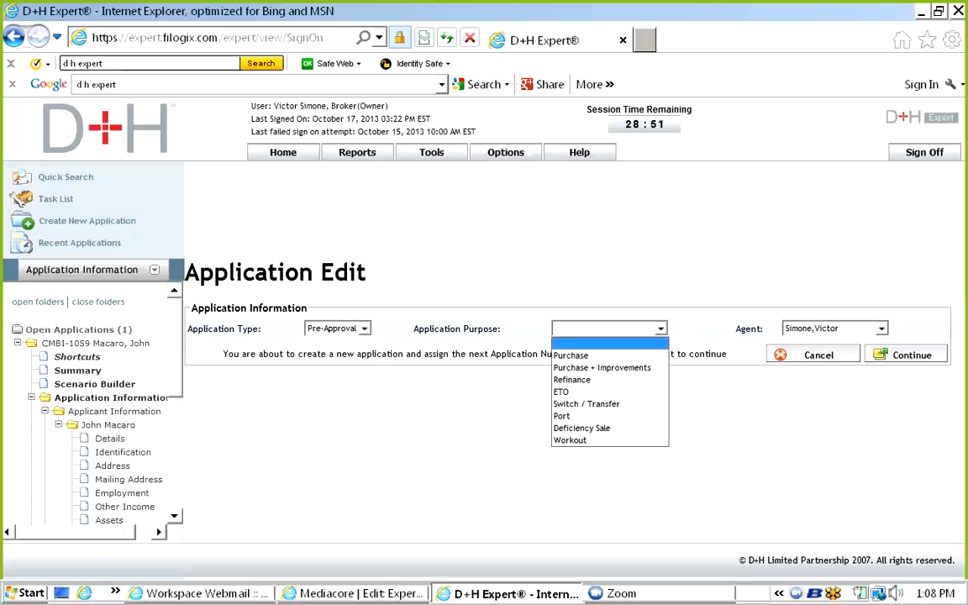
pyautogui.press('Down')
pyautogui.press('Return')
pyautogui.hotkey('alt', 'Down')
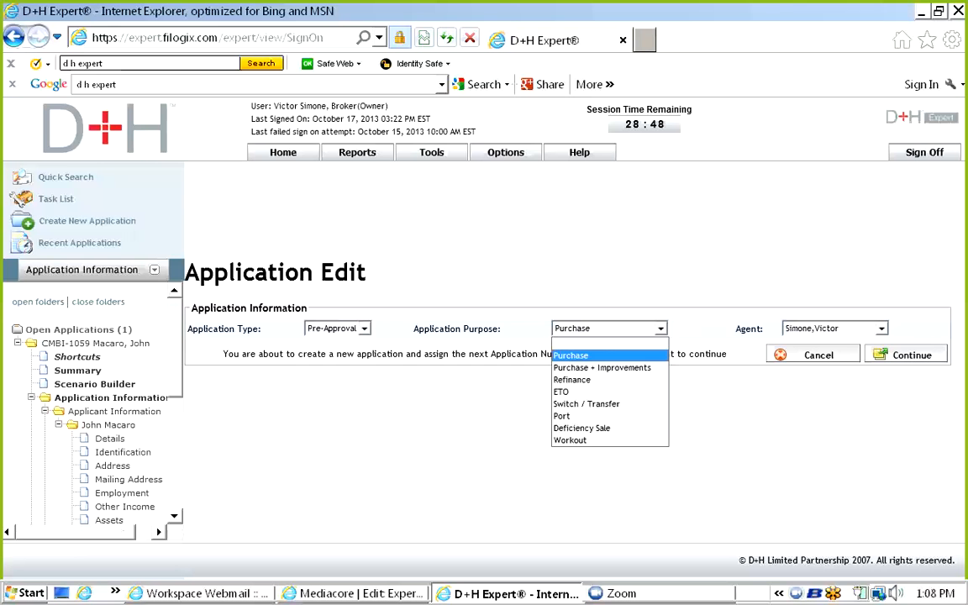
pyautogui.press('Tab')
pyautogui.hotkey('alt', 'Down')
pyautogui.scroll(6, 832, 180)
pyautogui.scroll(-5, 832, 180)
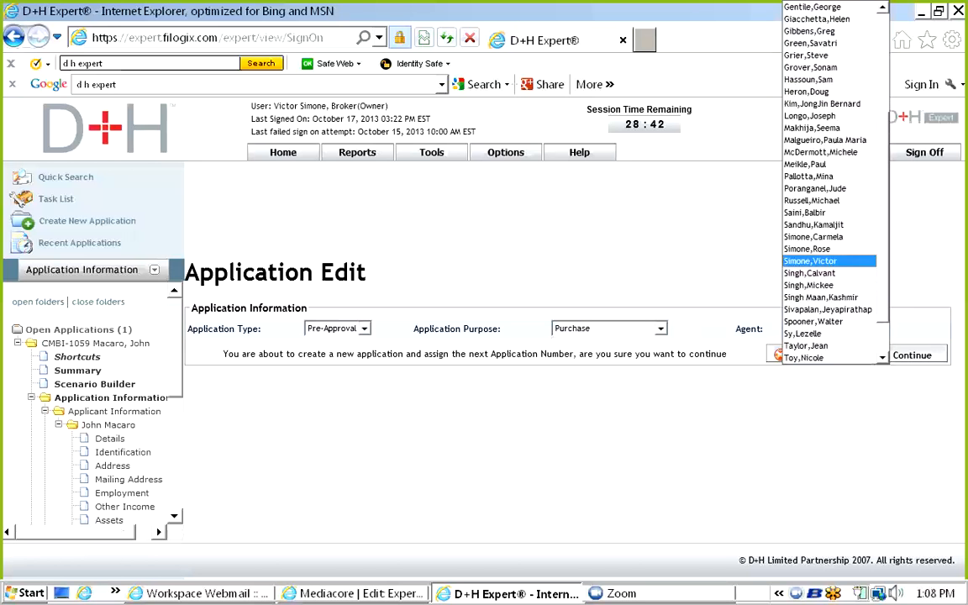
pyautogui.press('Return')
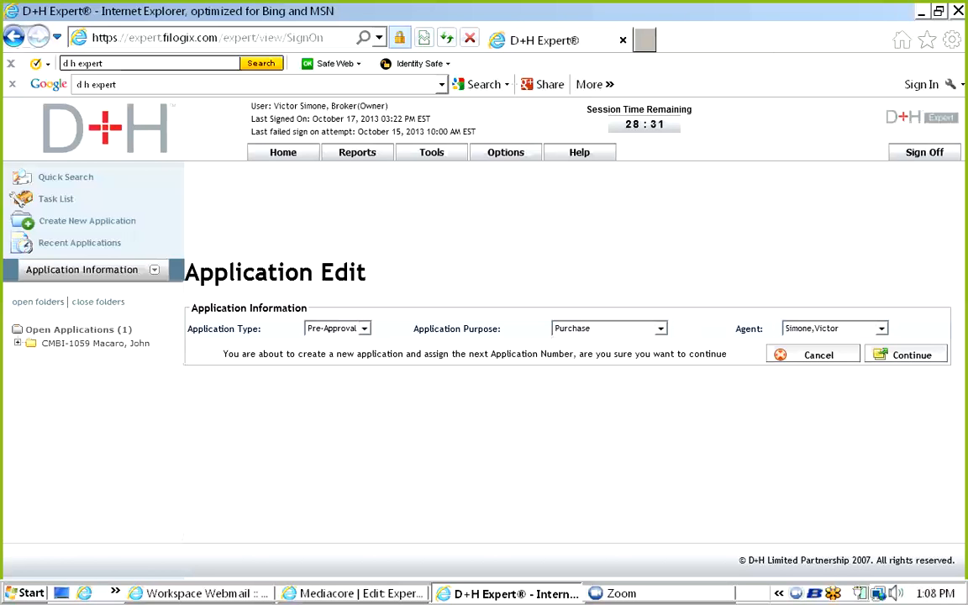
pyautogui.click(65, 176)
# Search the applicant's applications, open the Approved one, and view its applicant information.
pyautogui.press('Return')
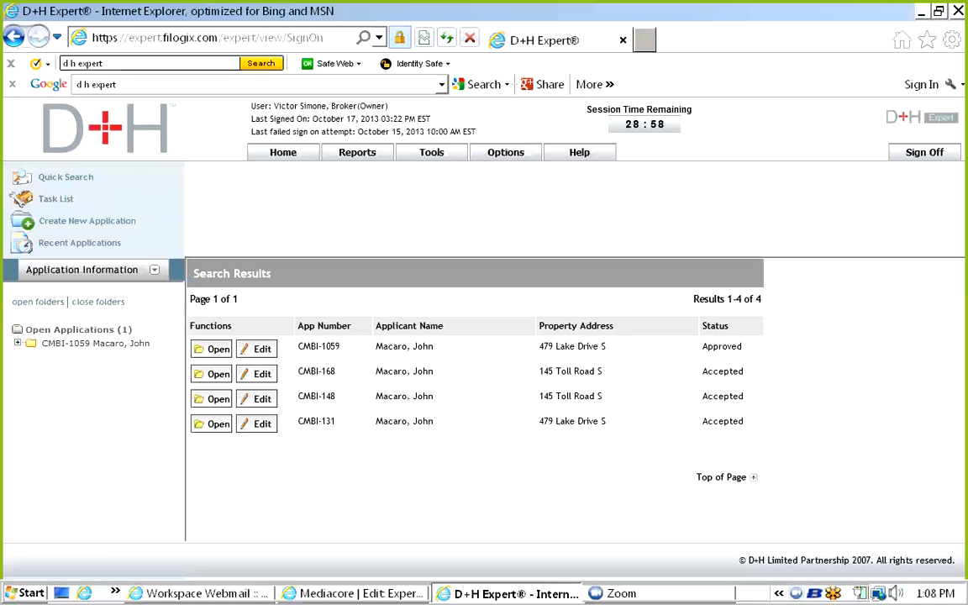
pyautogui.click(211, 349)
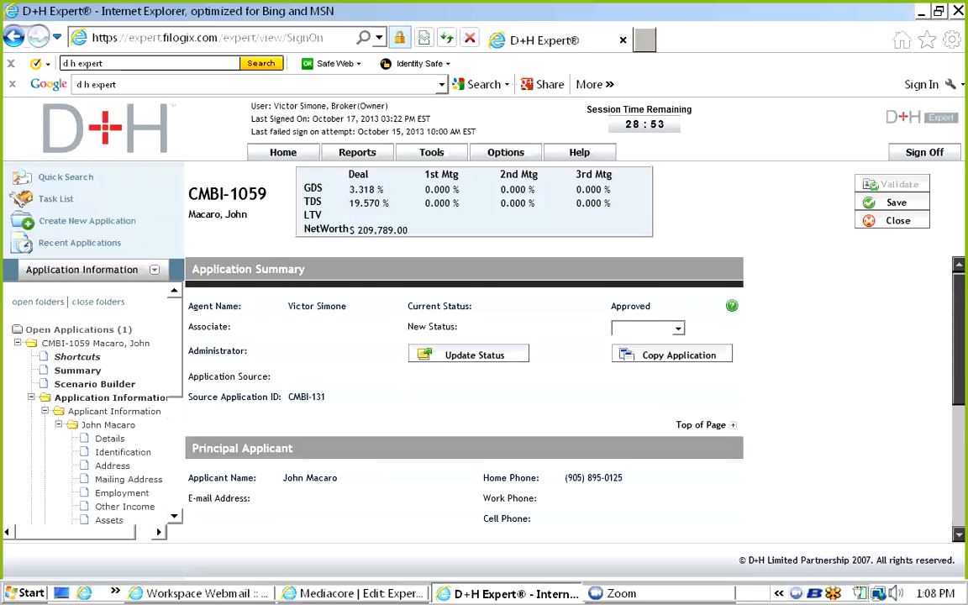
pyautogui.click(118, 410)
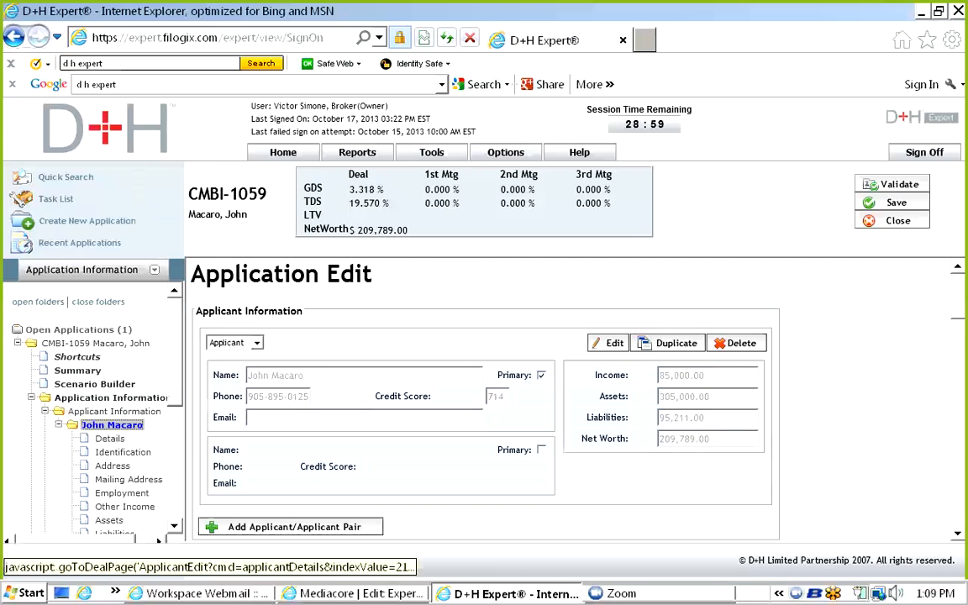
# Open the primary applicant's details and review language, client status, first-time buyer and identification.
pyautogui.click(112, 424)
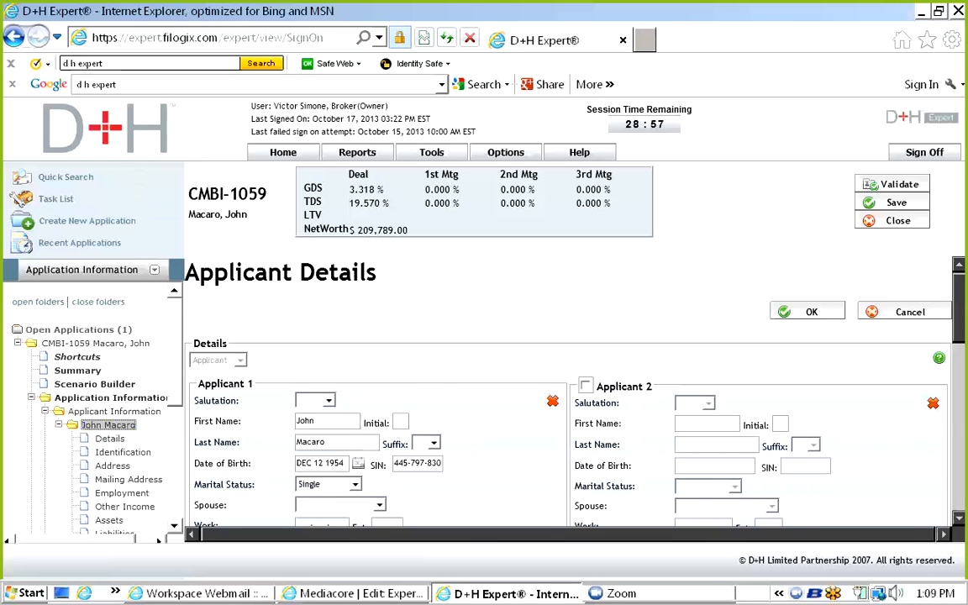
pyautogui.scroll(-2, 568, 403)
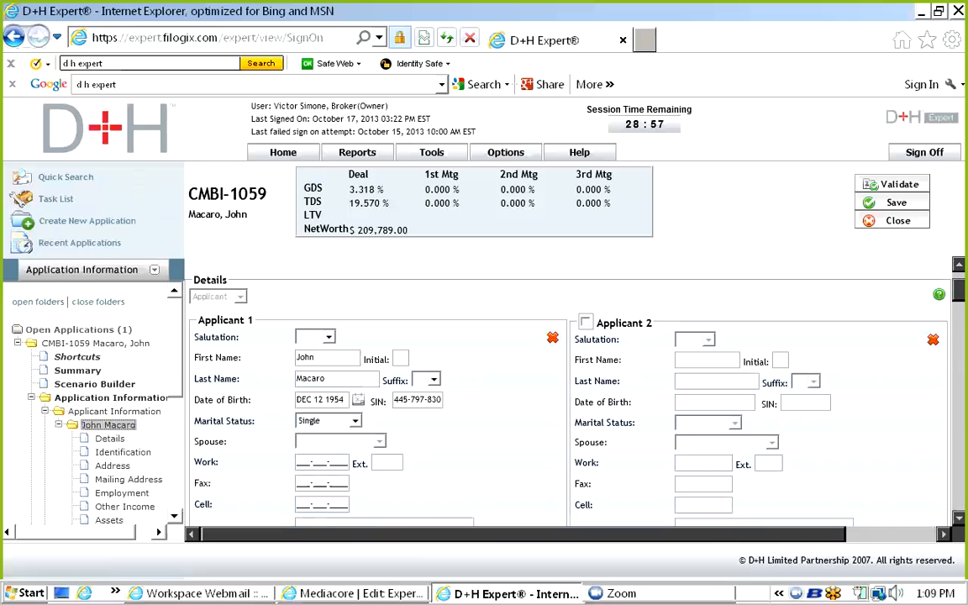
pyautogui.scroll(2, 568, 403)
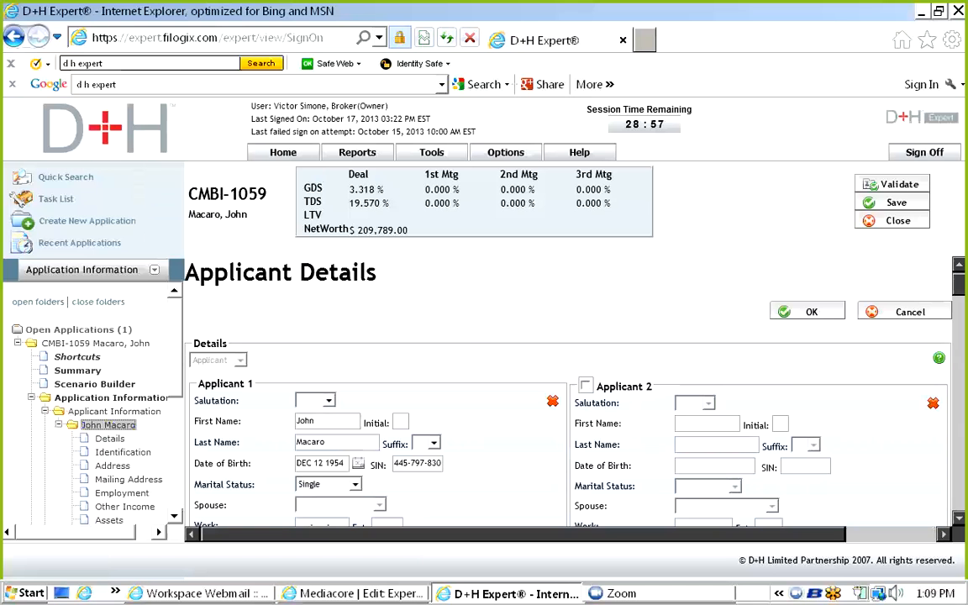
pyautogui.scroll(-1, 568, 403)
pyautogui.scroll(-2, 568, 403)
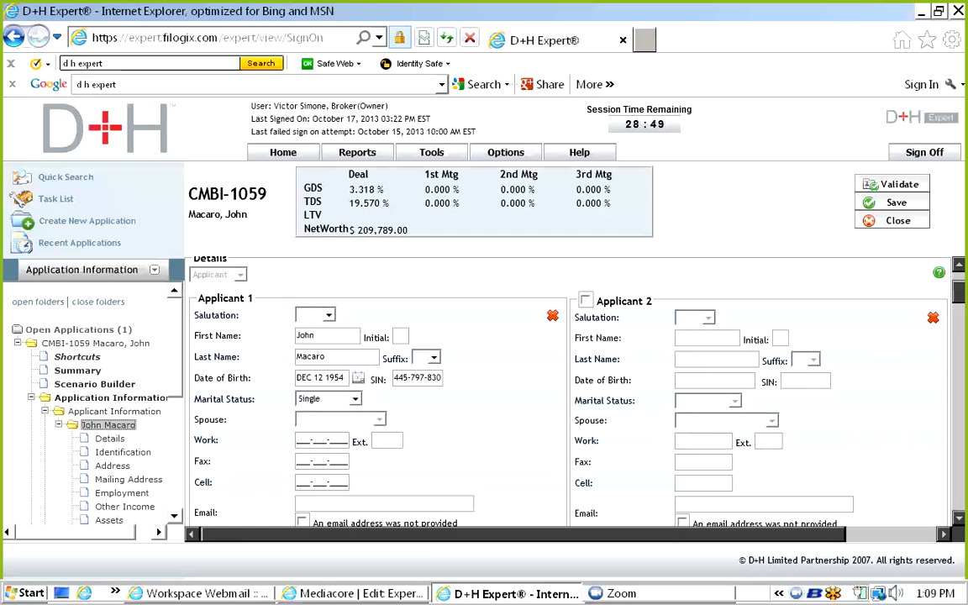
pyautogui.scroll(-1, 567, 386)
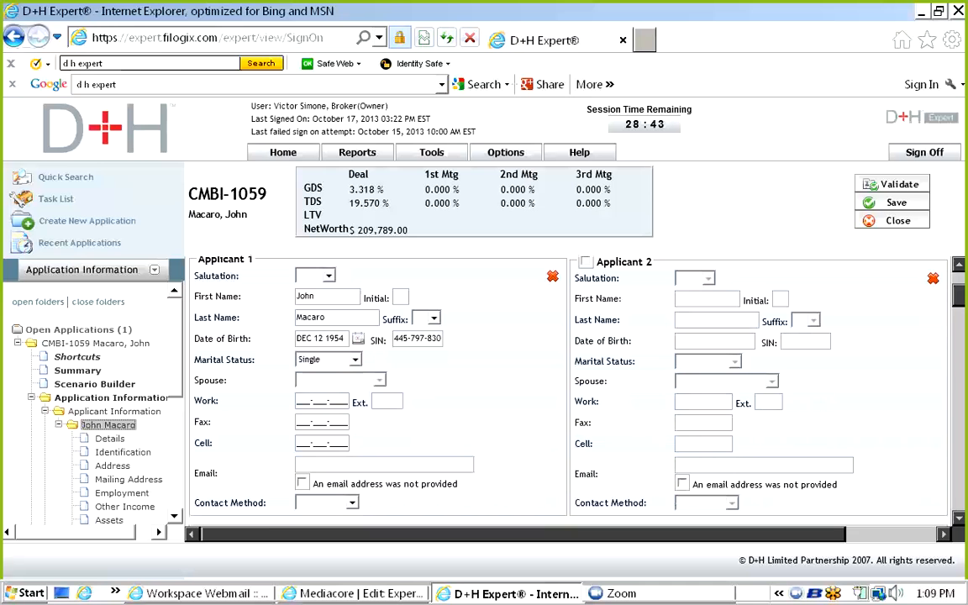
pyautogui.scroll(-5, 567, 386)
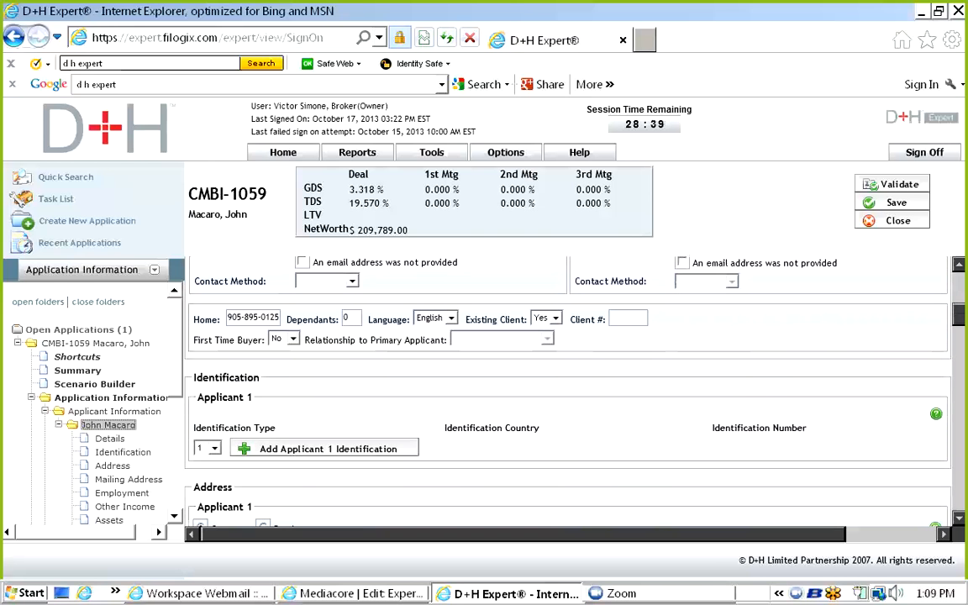
pyautogui.scroll(-1, 92, 404)
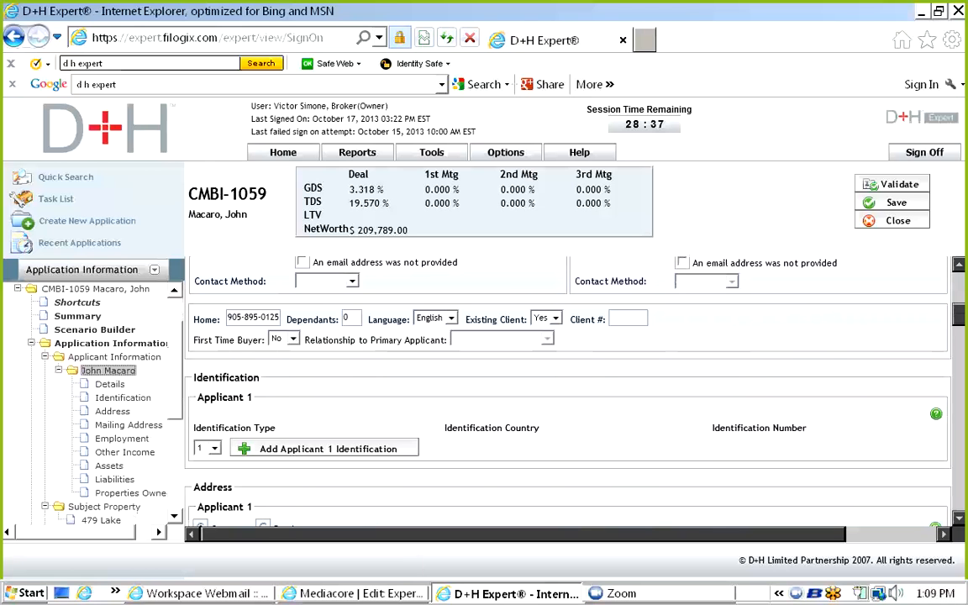
pyautogui.scroll(-3, 93, 403)
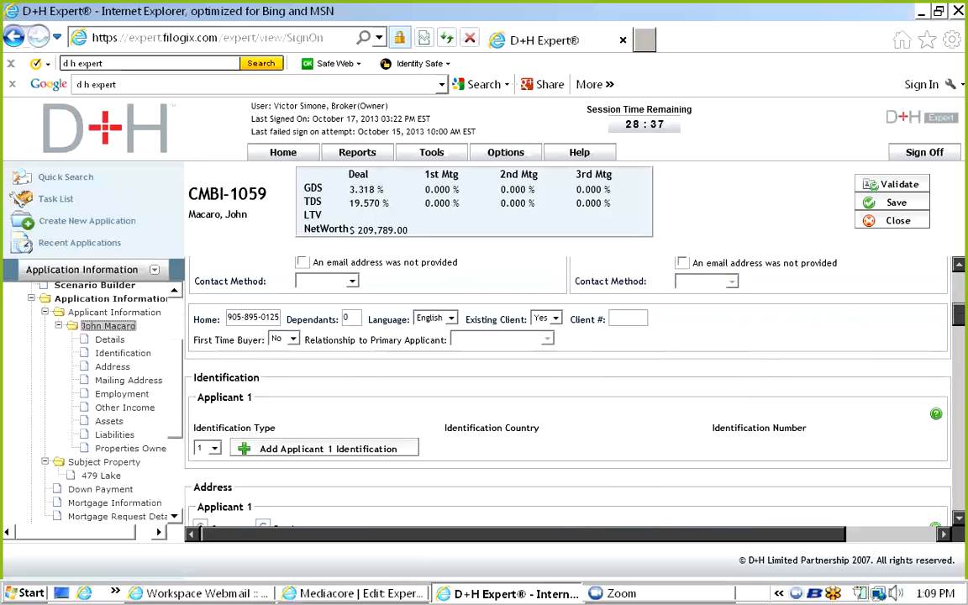
pyautogui.scroll(-1, 93, 403)
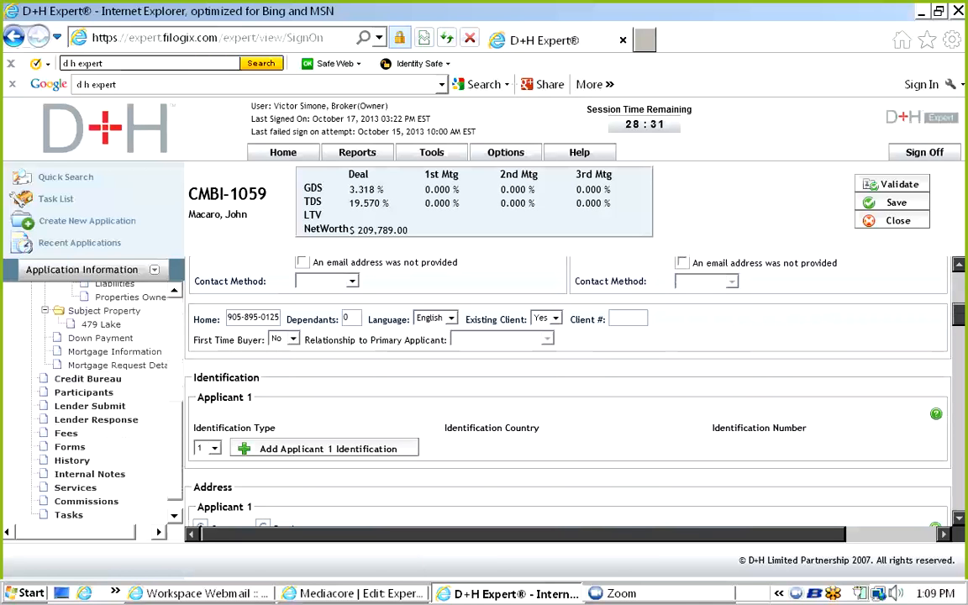
pyautogui.scroll(1, 111, 303)
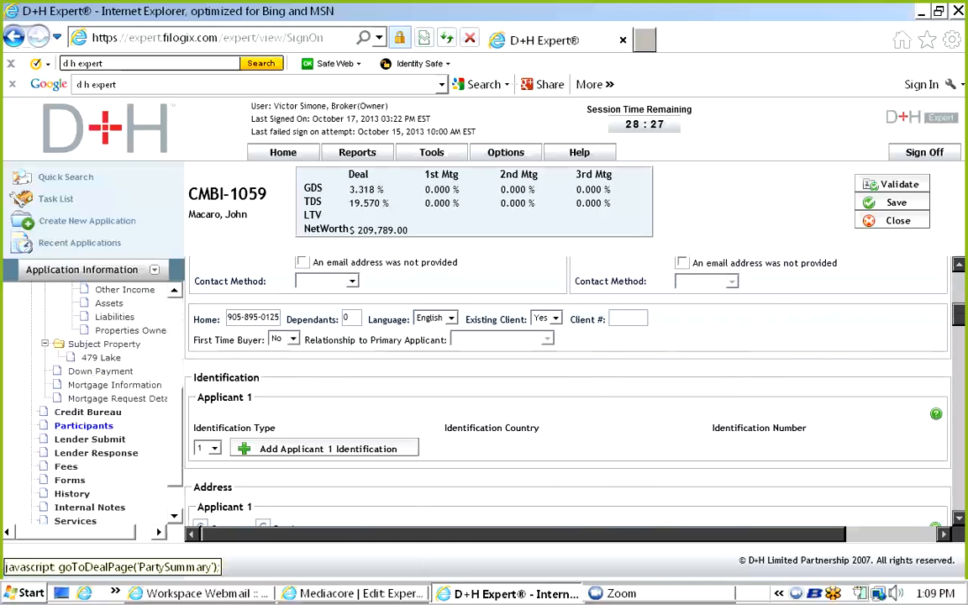
pyautogui.scroll(5, 91, 403)
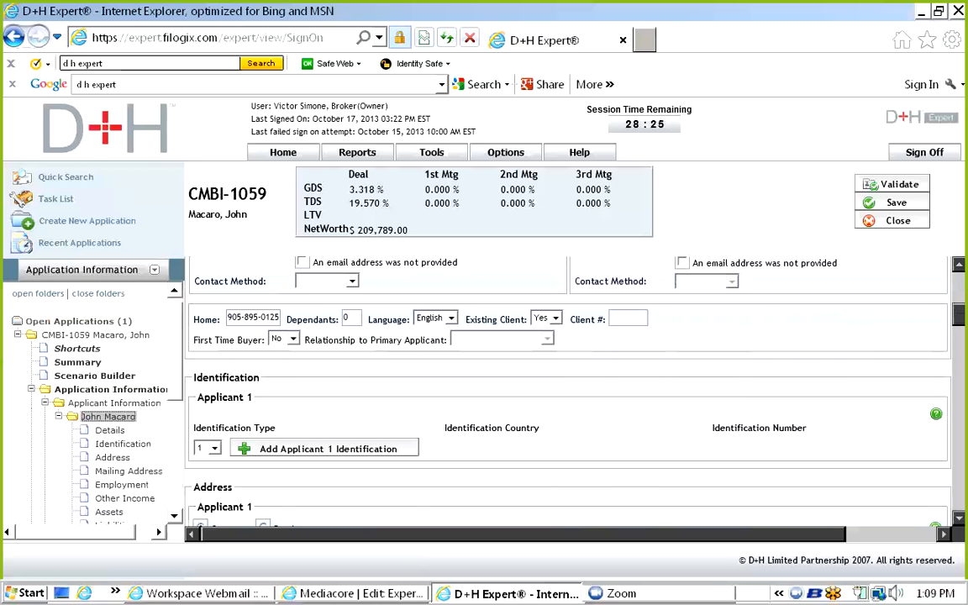
pyautogui.click(108, 416)
pyautogui.moveTo(957, 304); pyautogui.dragTo(958, 330)
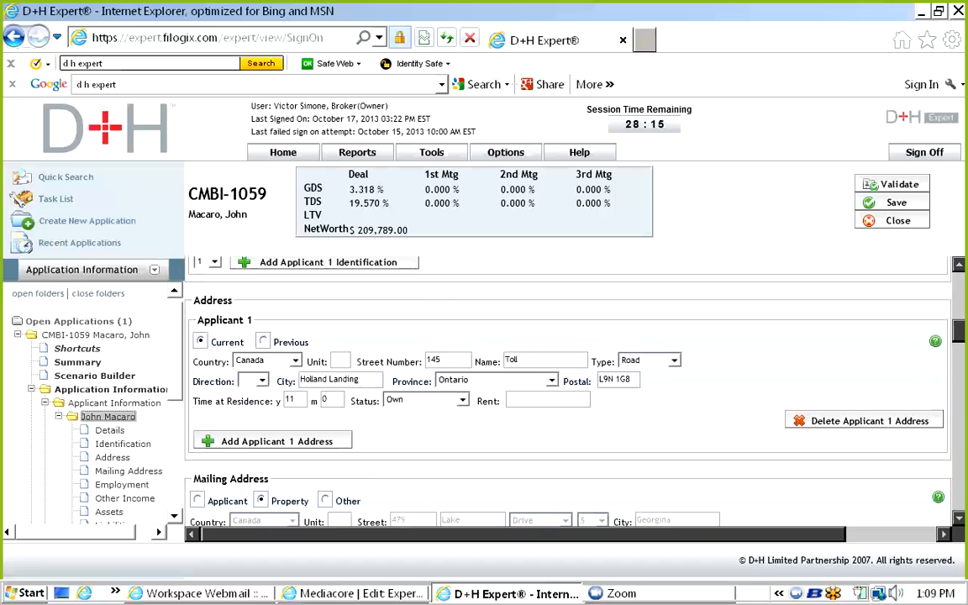
pyautogui.scroll(-10, 567, 391)
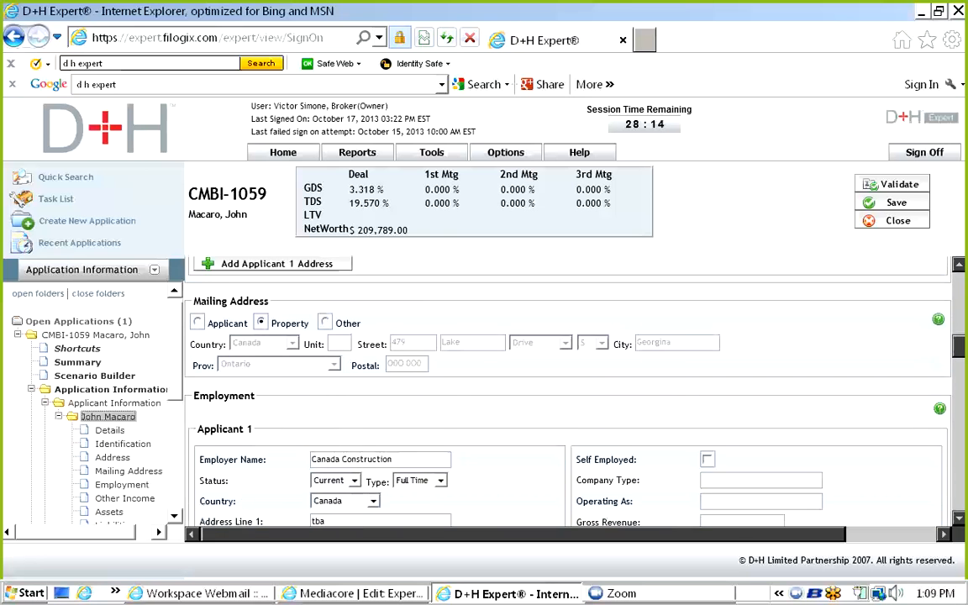
pyautogui.scroll(-1, 567, 391)
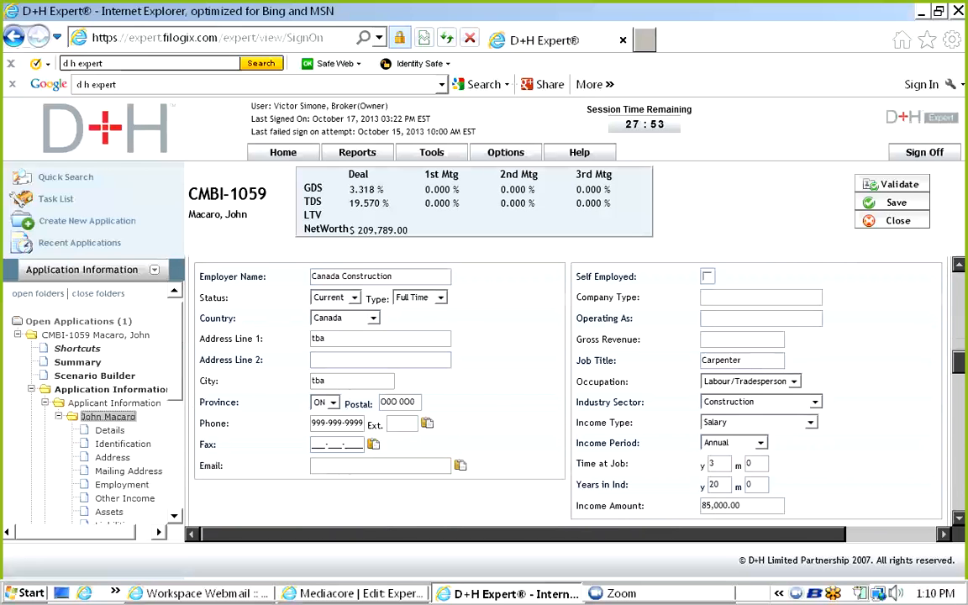
pyautogui.scroll(-2, 415, 364)
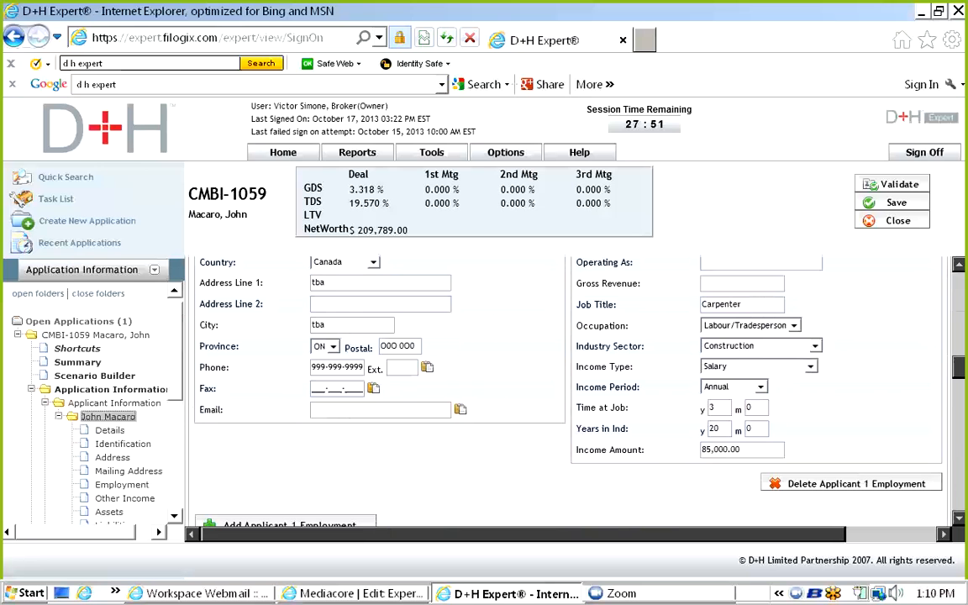
pyautogui.click(809, 366)
pyautogui.click(810, 366)
pyautogui.hotkey('shift', 'Tab')
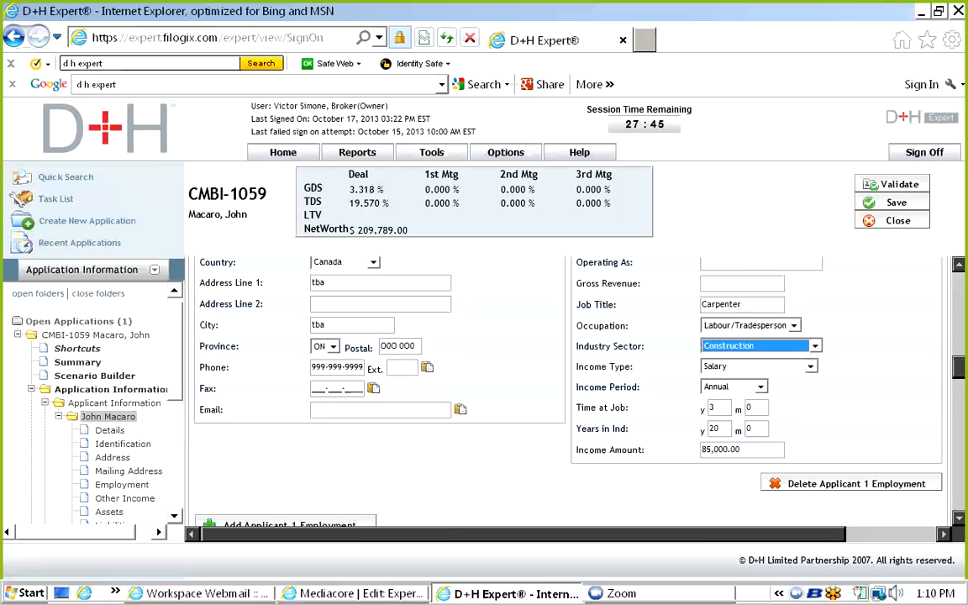
pyautogui.doubleClick(715, 428)
pyautogui.scroll(-5, 415, 363)
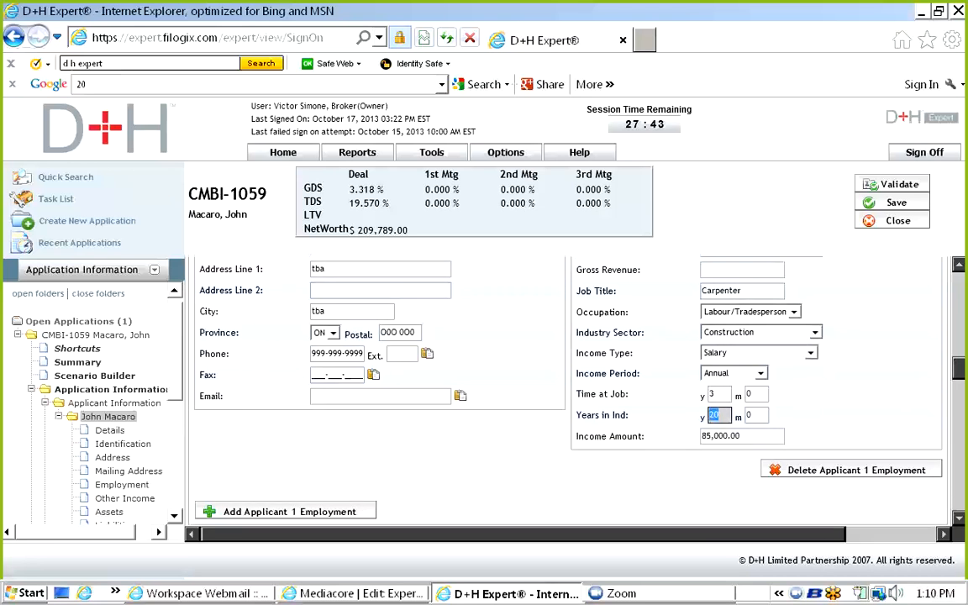
# Review the applicant's details, liabilities and assets, save, then check the 25,000.00 Freedom 55 RRSP.
pyautogui.scroll(-1, 516, 353)
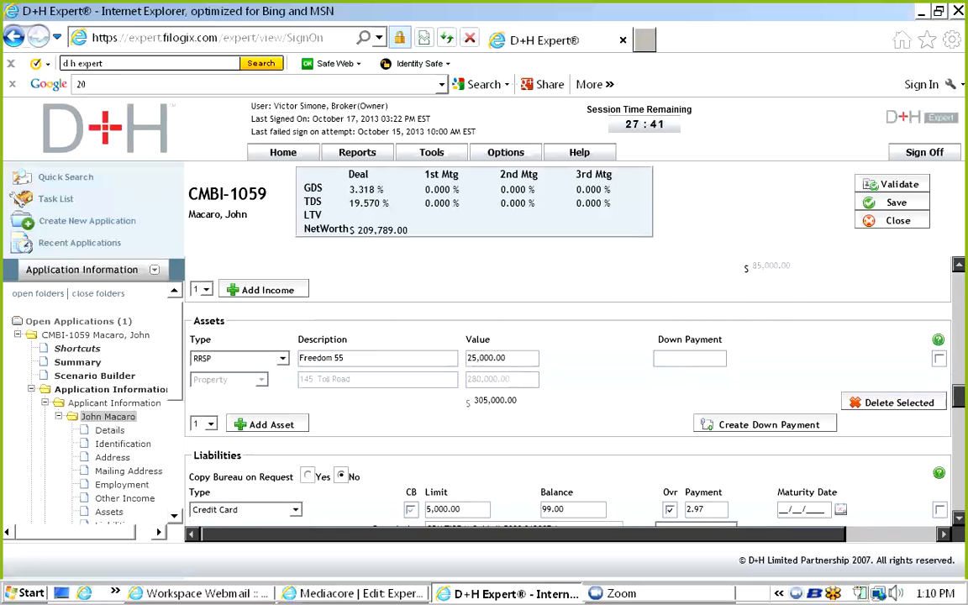
pyautogui.scroll(-2, 516, 353)
pyautogui.scroll(-4, 569, 395)
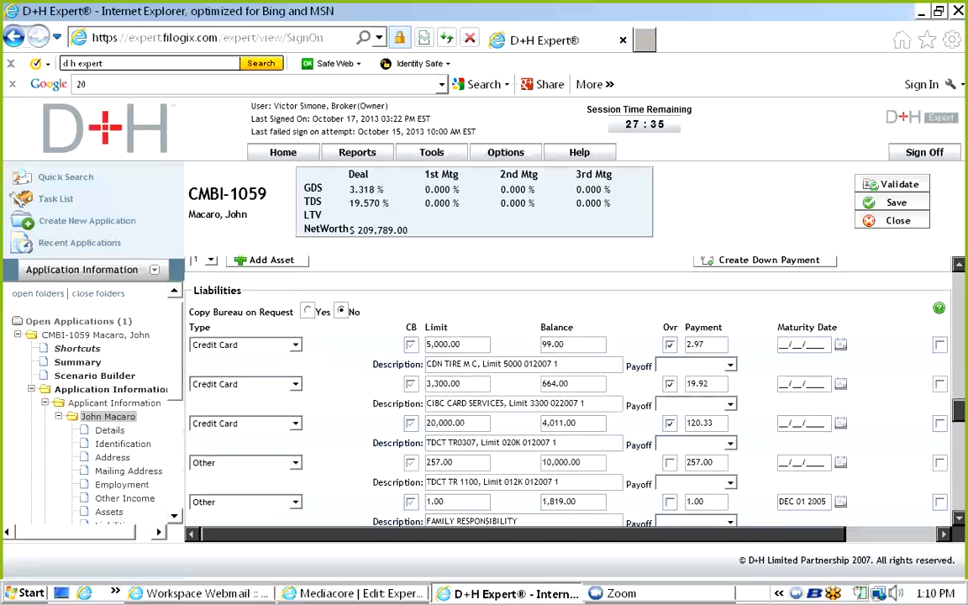
pyautogui.scroll(-7, 569, 387)
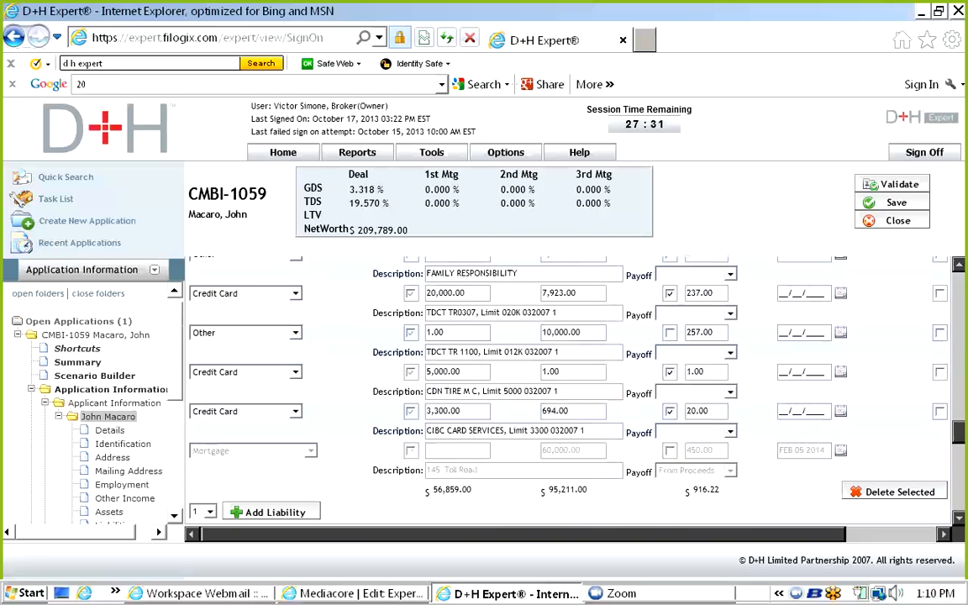
pyautogui.scroll(-5, 88, 387)
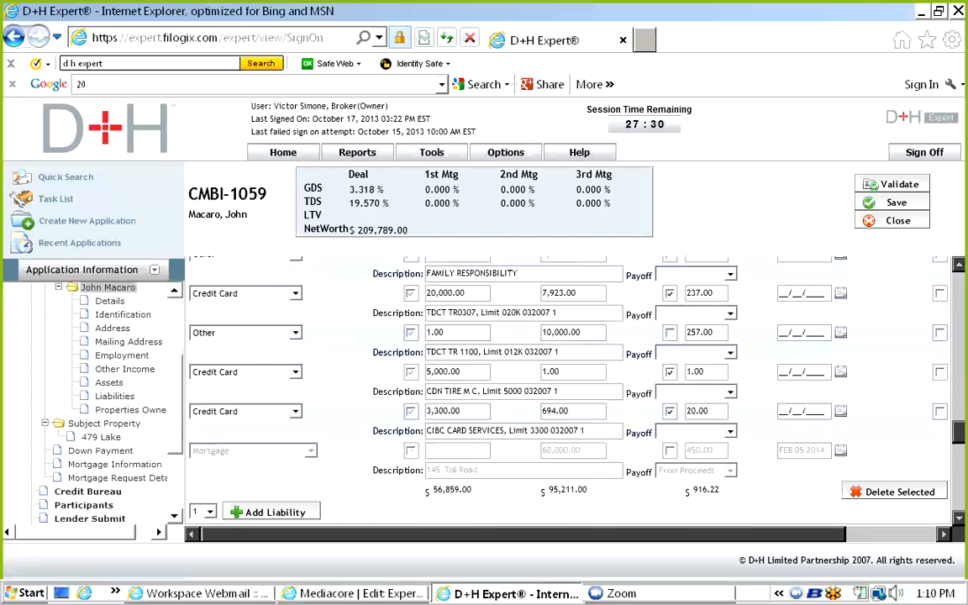
pyautogui.scroll(1, 98, 387)
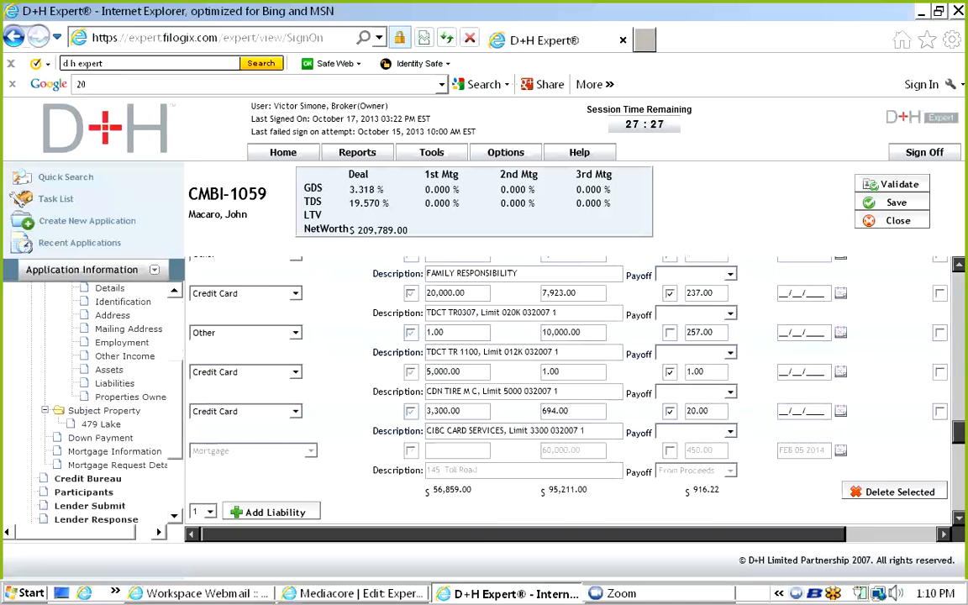
pyautogui.scroll(5, 567, 387)
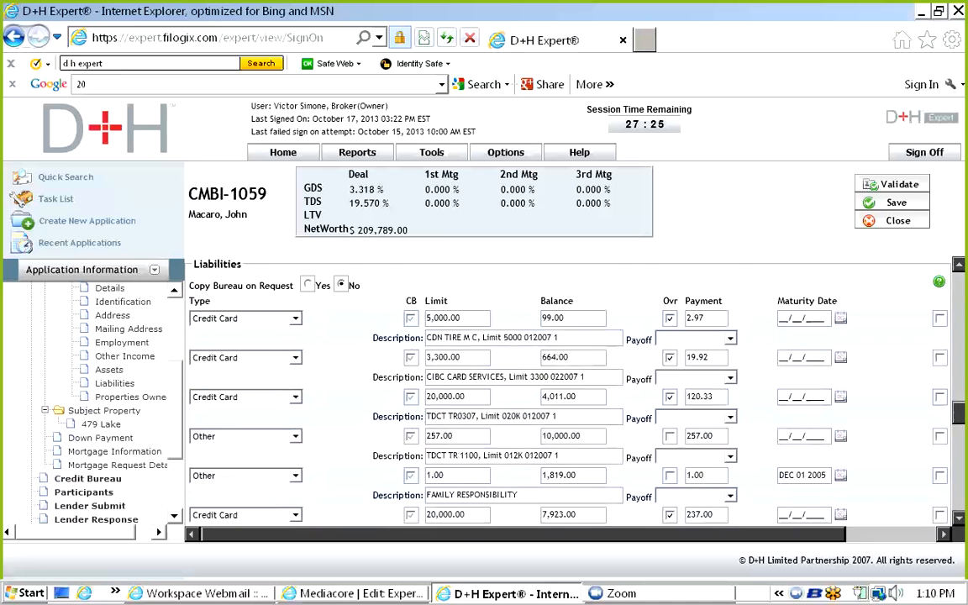
pyautogui.scroll(3, 567, 387)
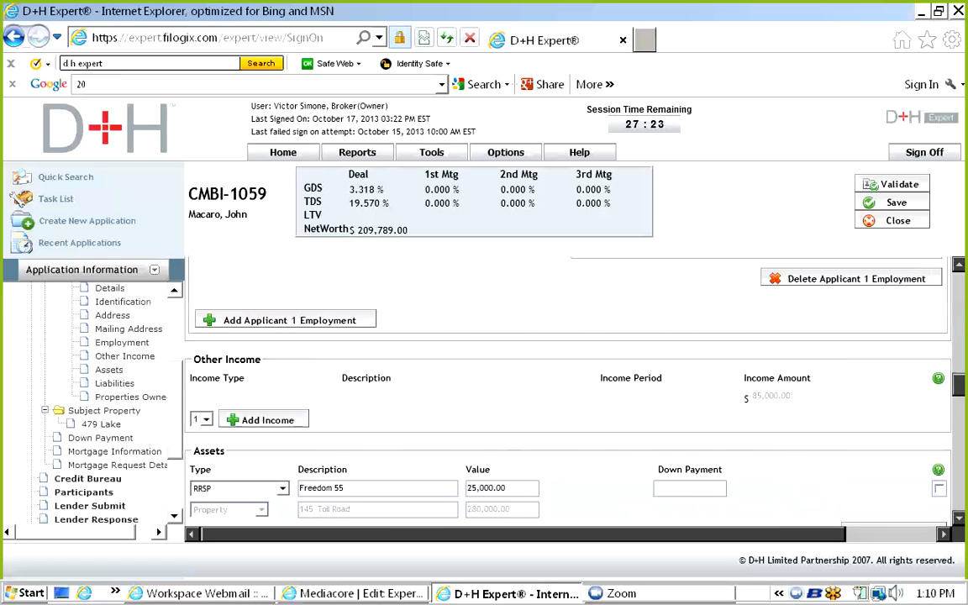
pyautogui.click(891, 202)
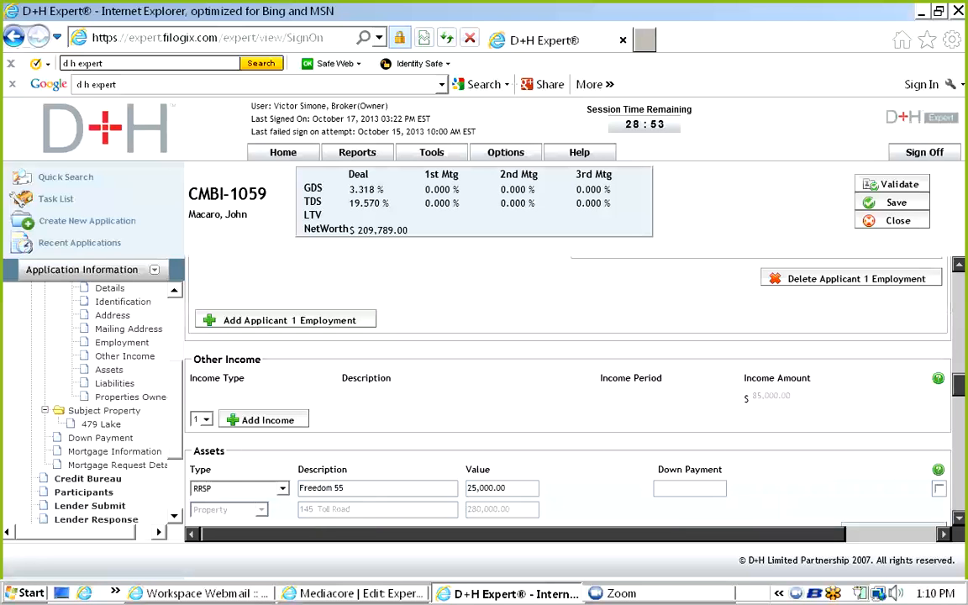
pyautogui.scroll(-3, 84, 425)
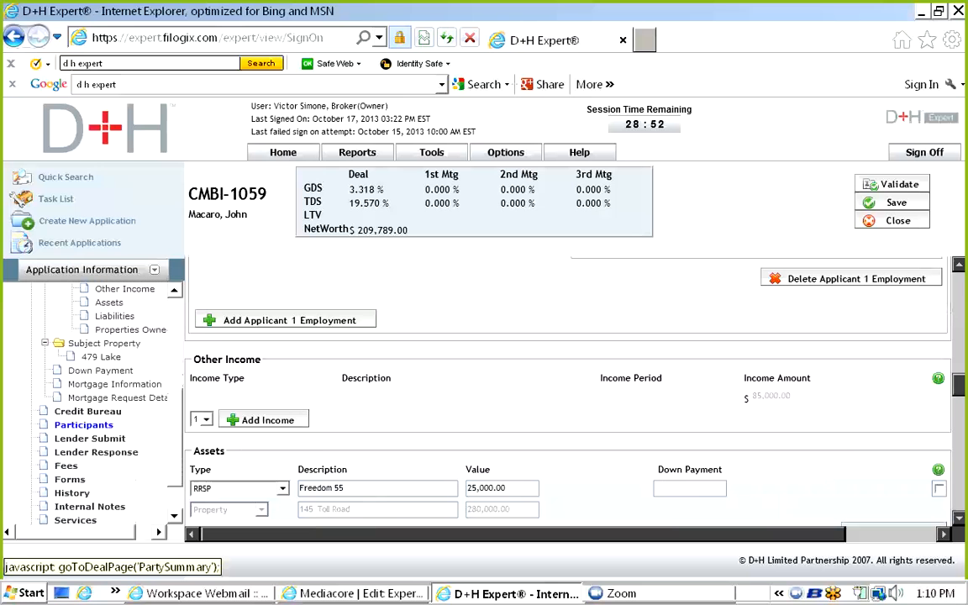
# Record credit bureau authorization obtained OCT 18 2013 'on file', single applicant, with liabilities copied.
pyautogui.click(87, 411)
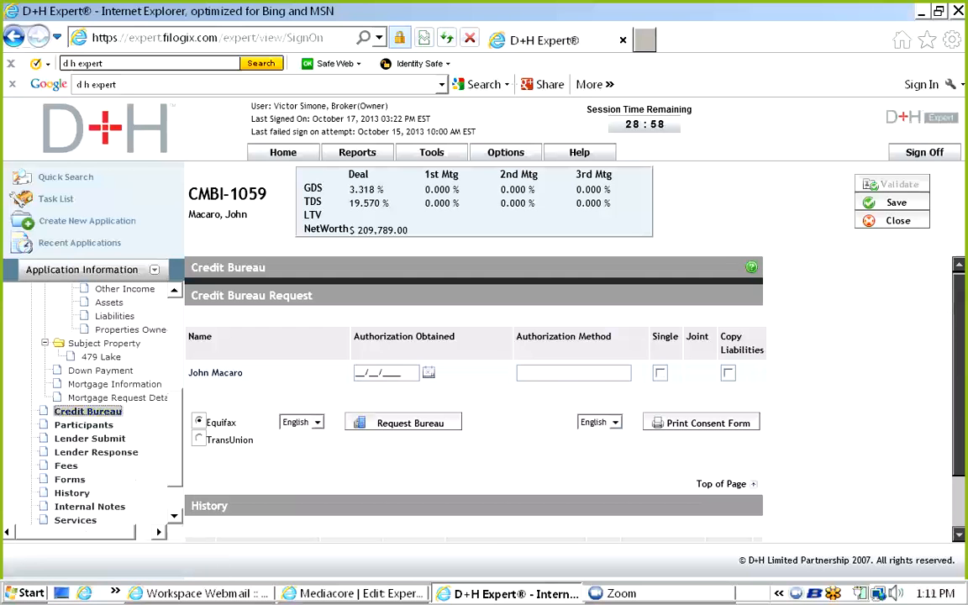
pyautogui.scroll(-2, 474, 386)
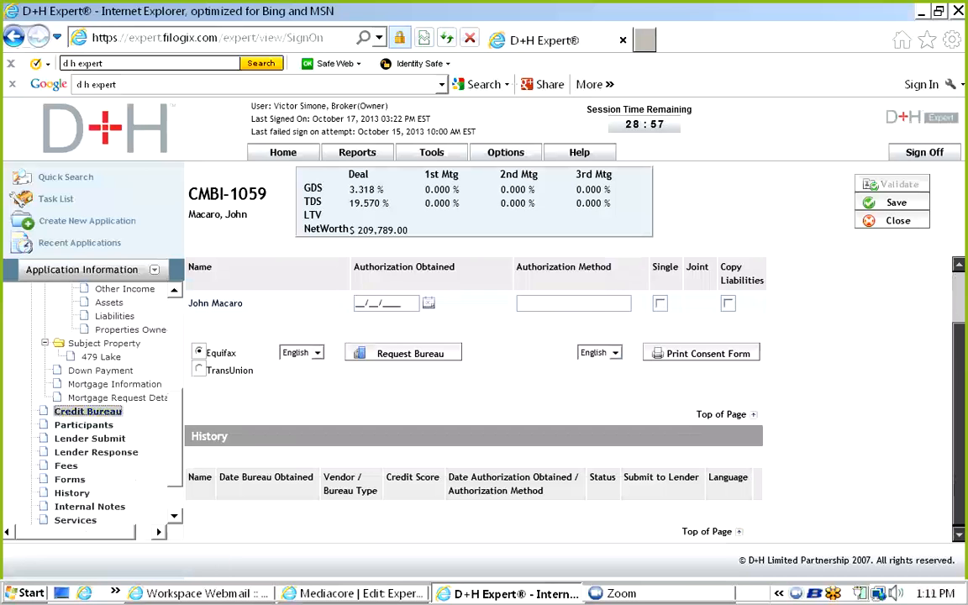
pyautogui.scroll(1, 474, 387)
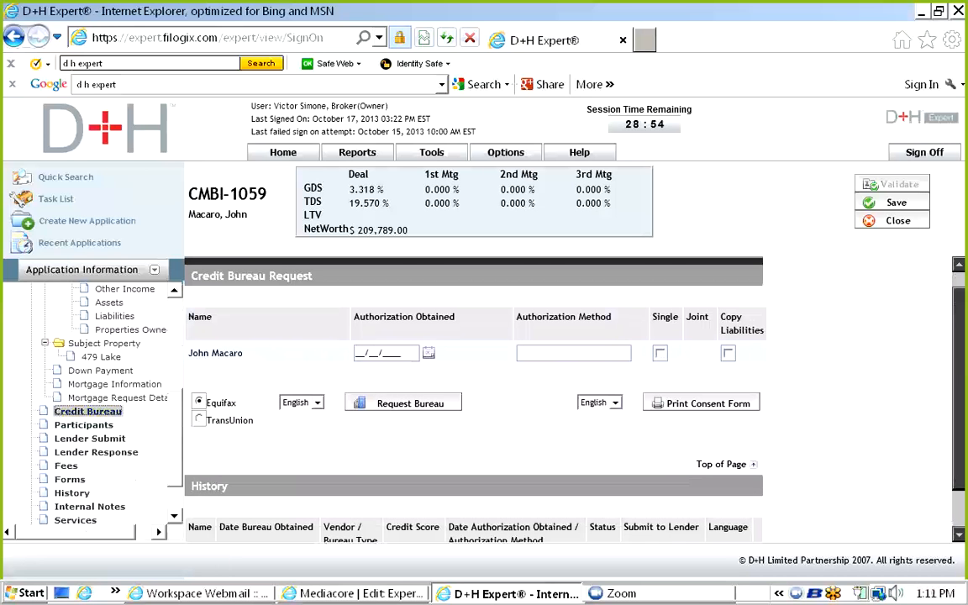
pyautogui.click(429, 353)
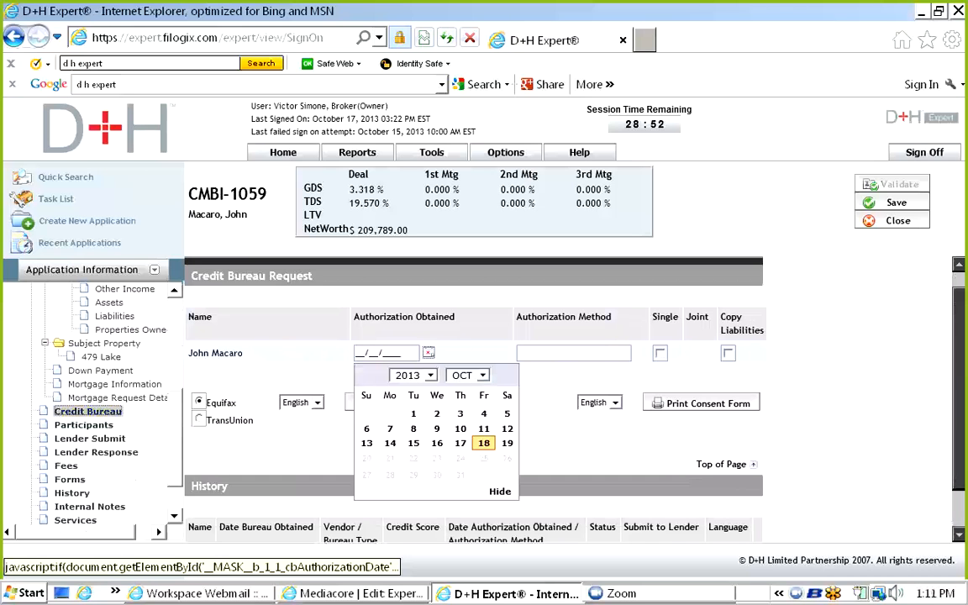
pyautogui.click(573, 353)
pyautogui.write('on file')
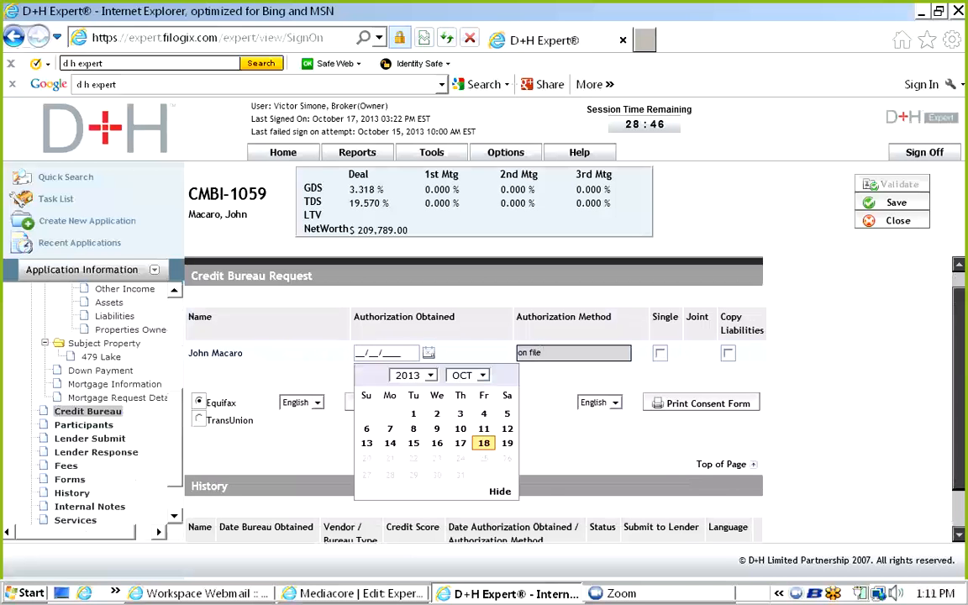
pyautogui.click(660, 353)
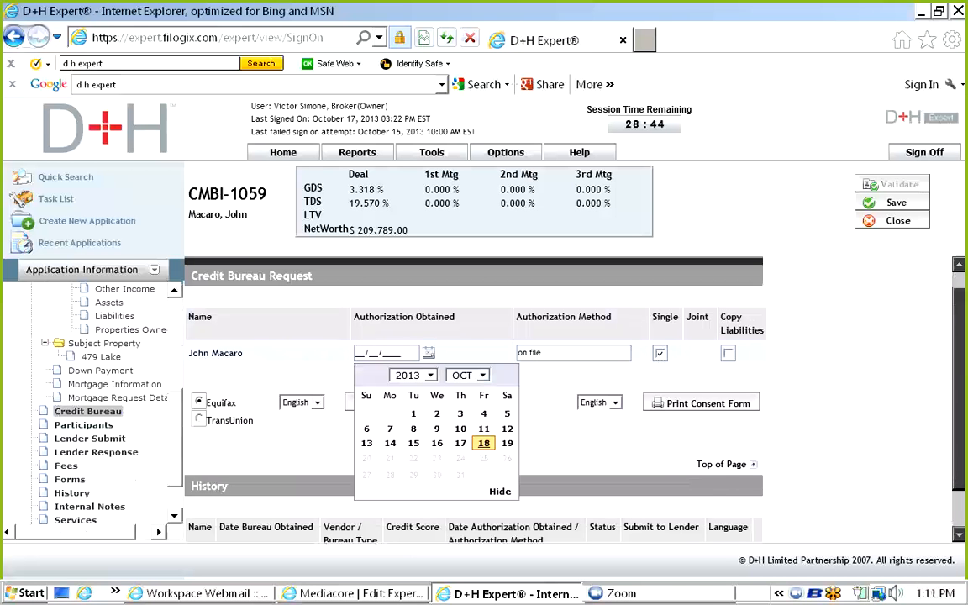
pyautogui.click(483, 443)
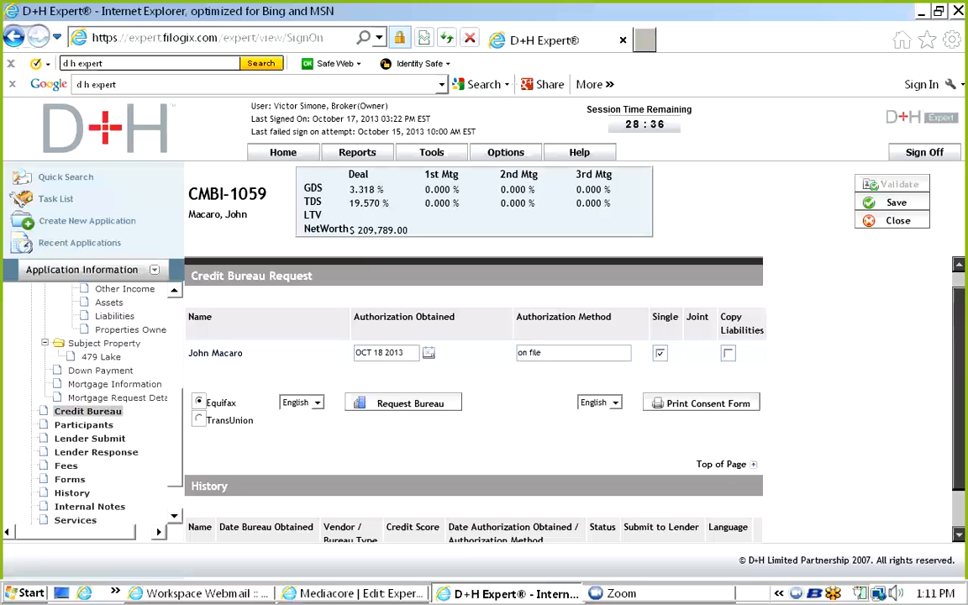
pyautogui.scroll(-1, 473, 395)
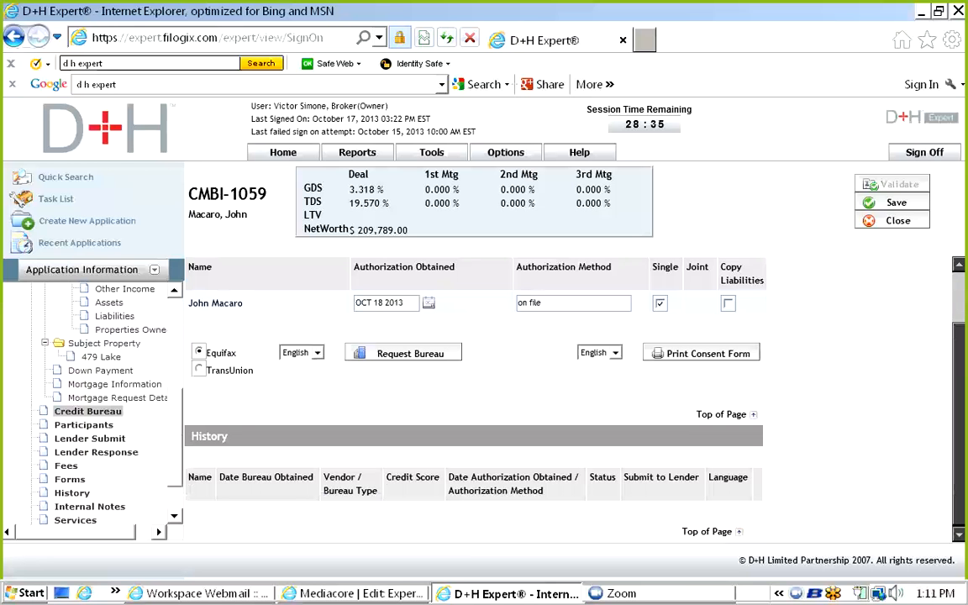
pyautogui.scroll(1, 473, 395)
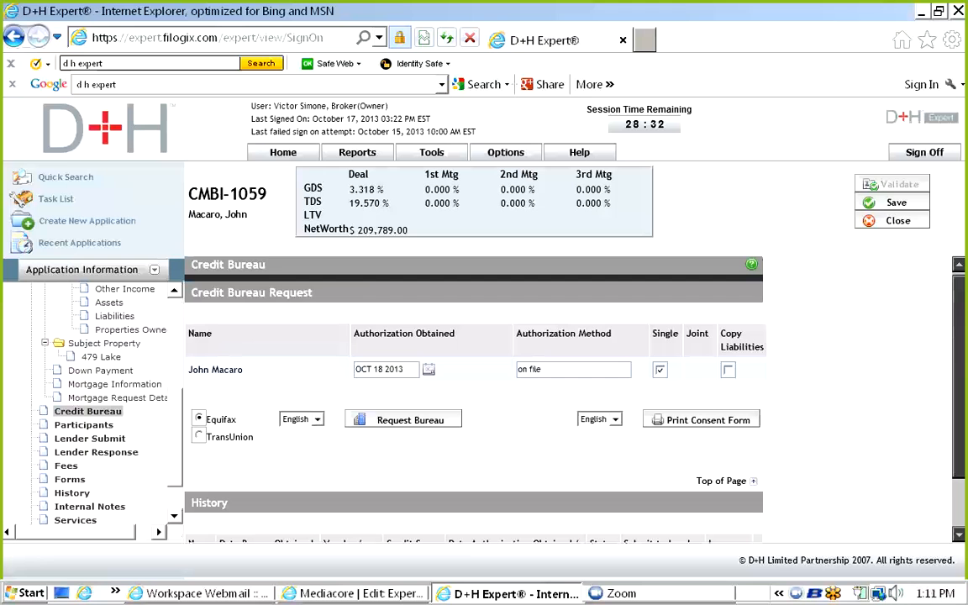
pyautogui.click(728, 370)
pyautogui.scroll(3, 92, 403)
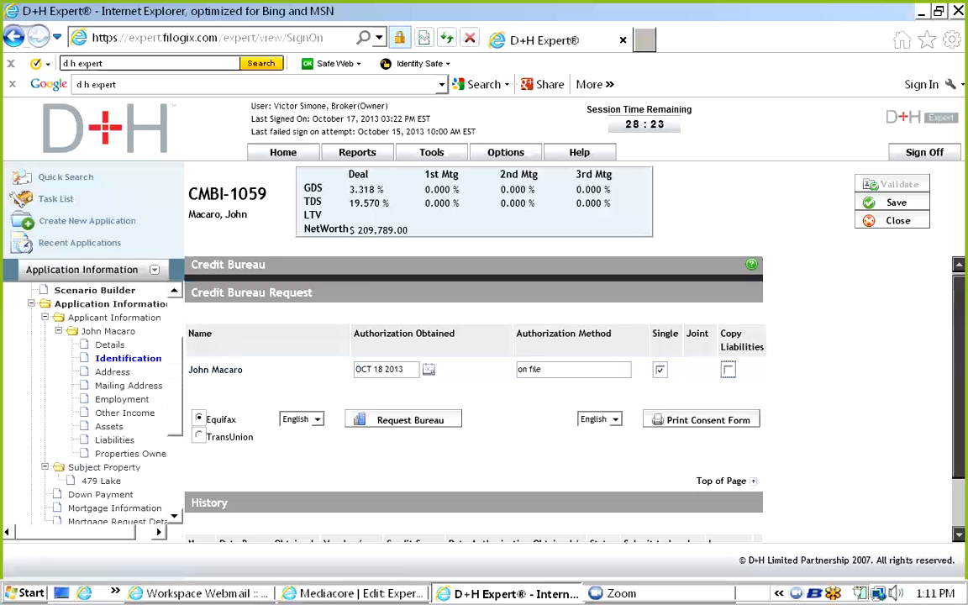
# Open the Applicant Details form and scroll down to the owned property's expenses and back.
pyautogui.click(112, 331)
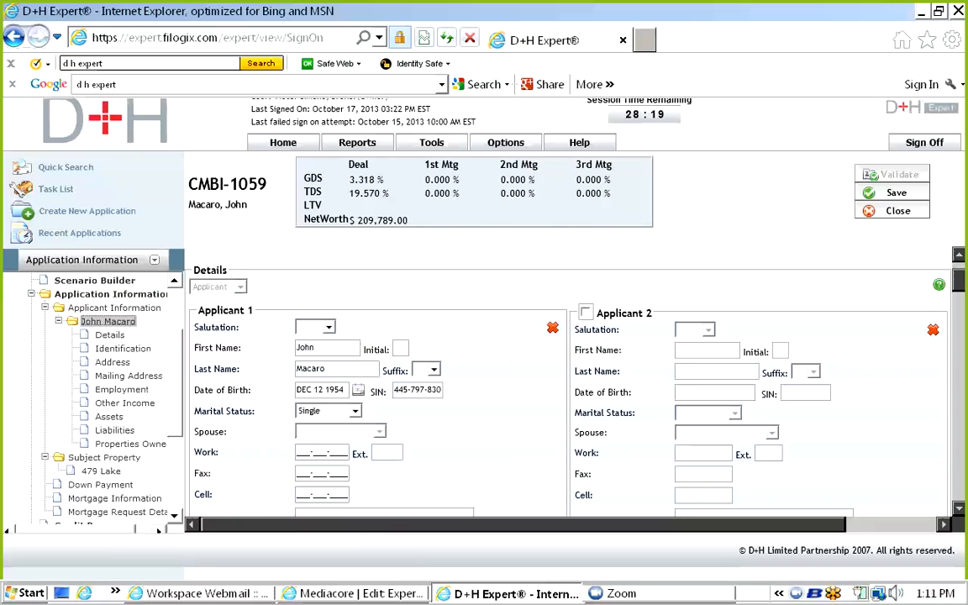
pyautogui.scroll(-12, 567, 387)
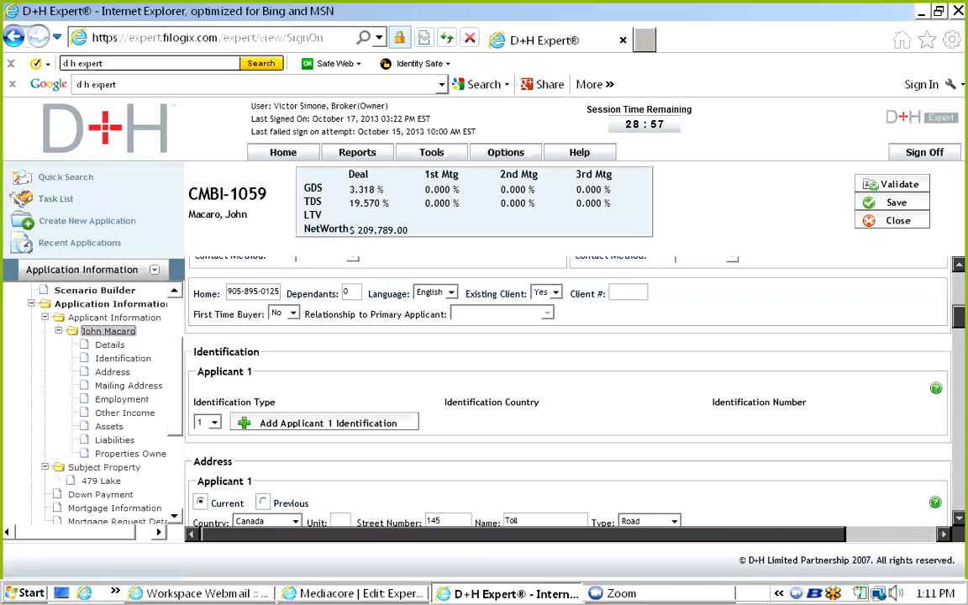
pyautogui.scroll(-10, 567, 386)
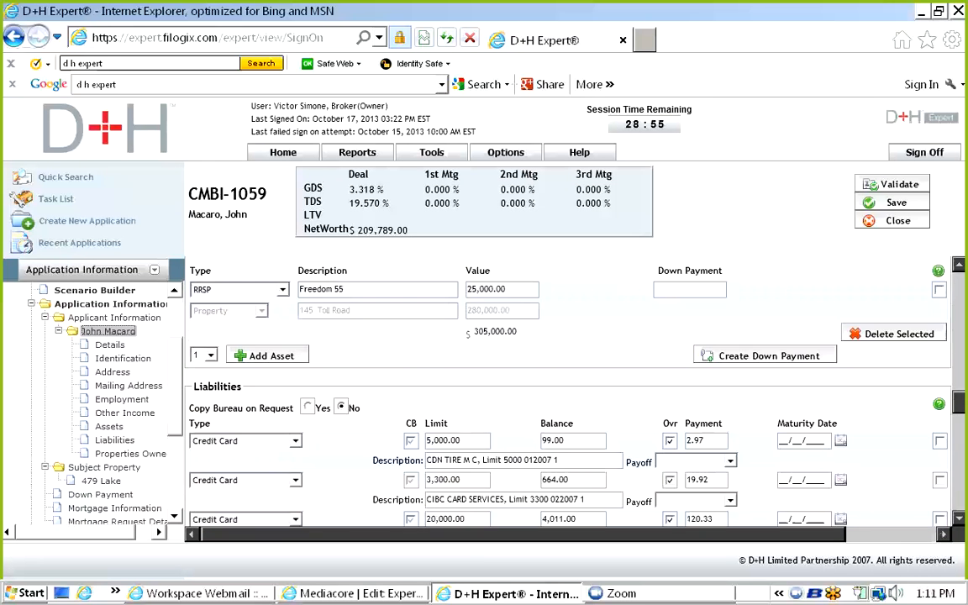
pyautogui.scroll(-3, 567, 387)
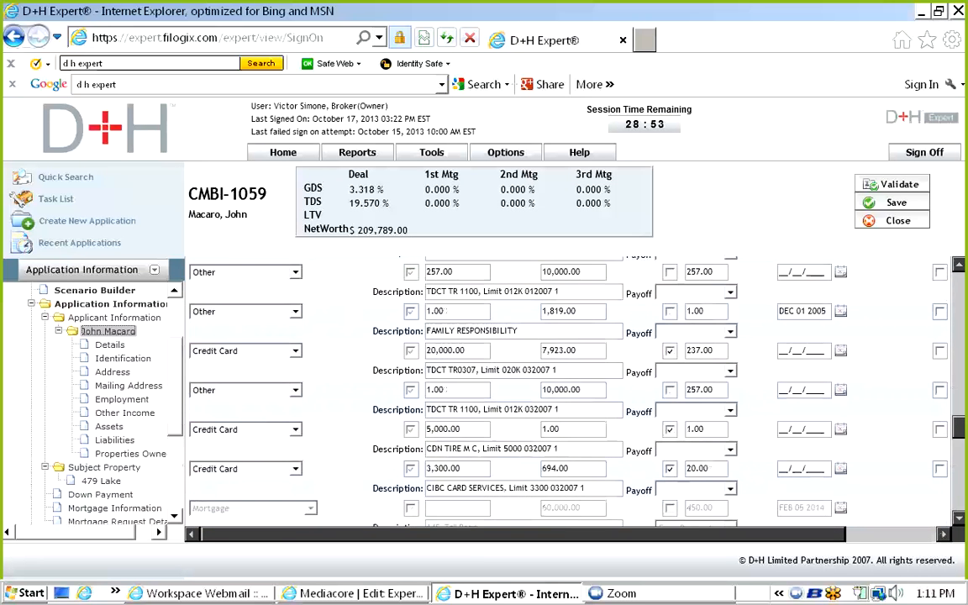
pyautogui.scroll(-4, 567, 387)
pyautogui.scroll(2, 567, 386)
pyautogui.scroll(-5, 567, 386)
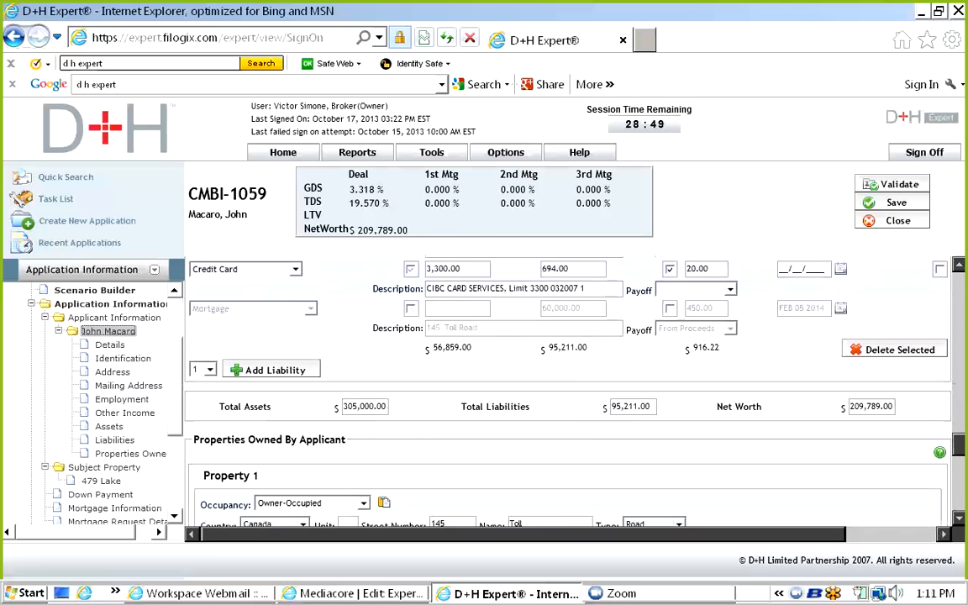
pyautogui.scroll(-4, 567, 386)
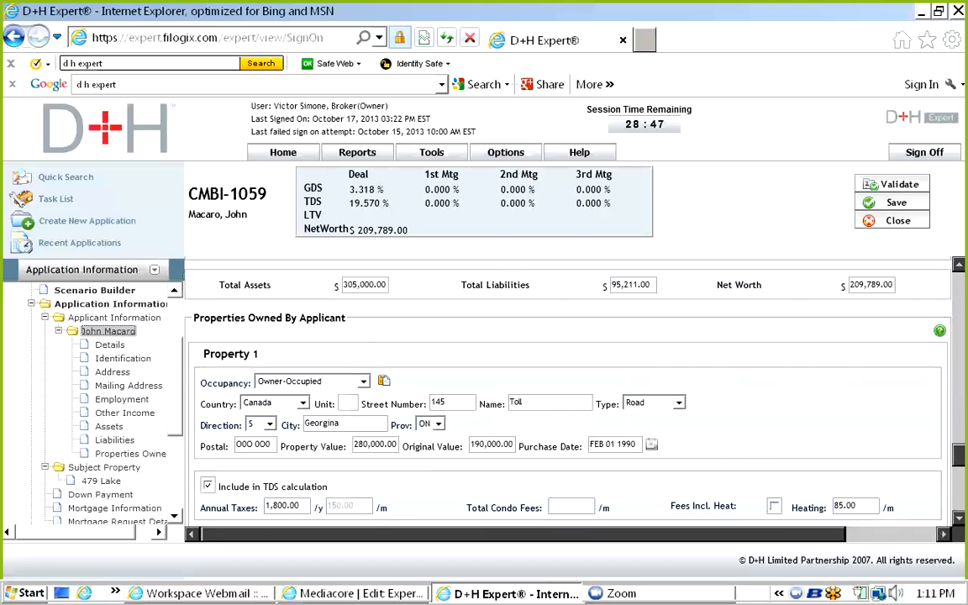
pyautogui.scroll(-6, 567, 386)
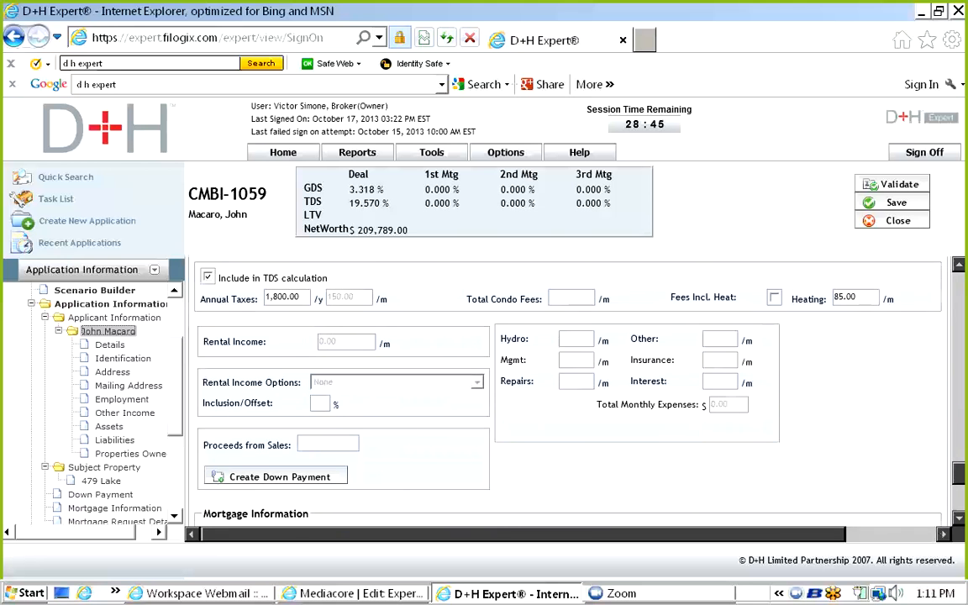
pyautogui.scroll(5, 567, 387)
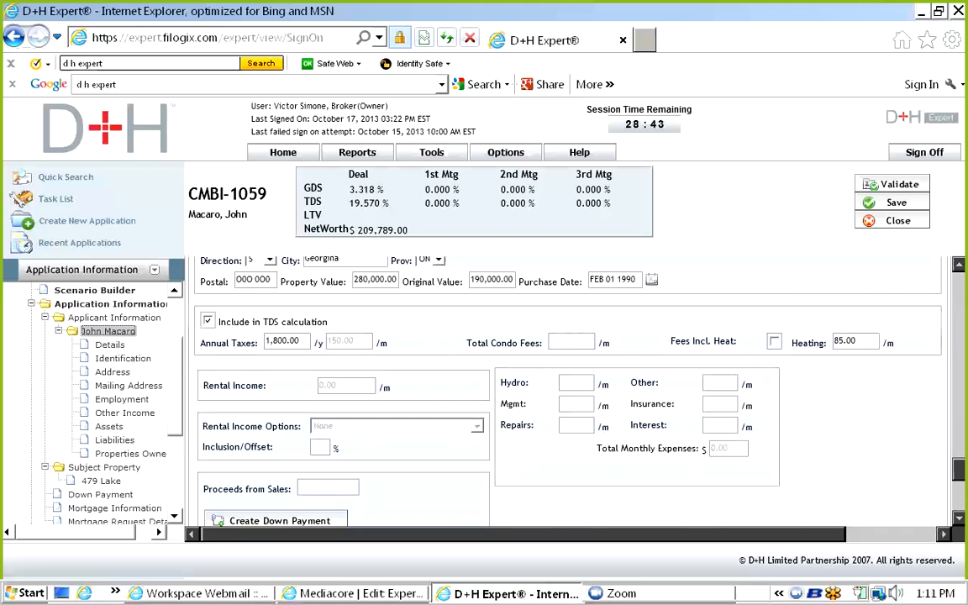
pyautogui.scroll(-1, 567, 387)
pyautogui.scroll(-1, 101, 403)
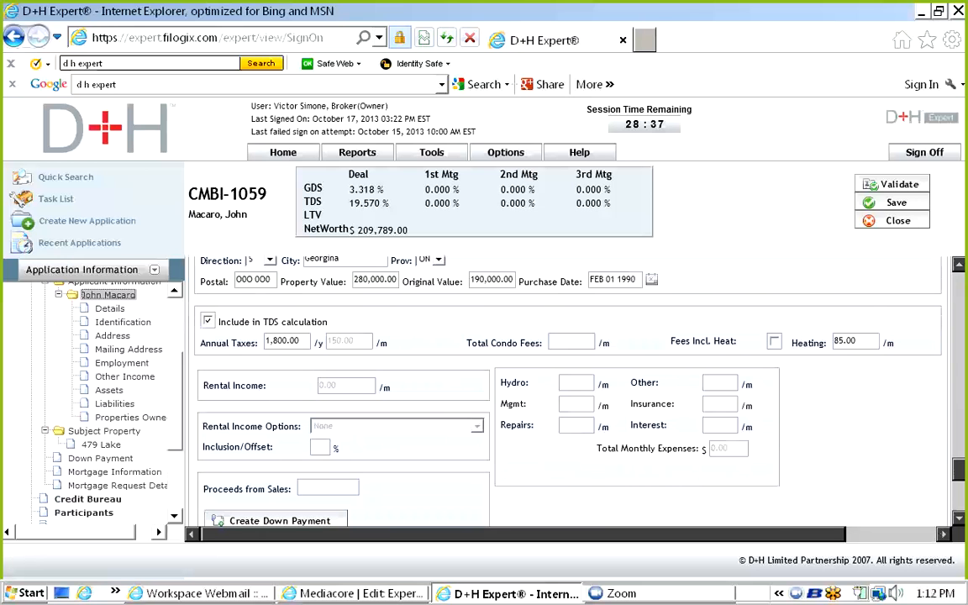
pyautogui.scroll(15, 567, 386)
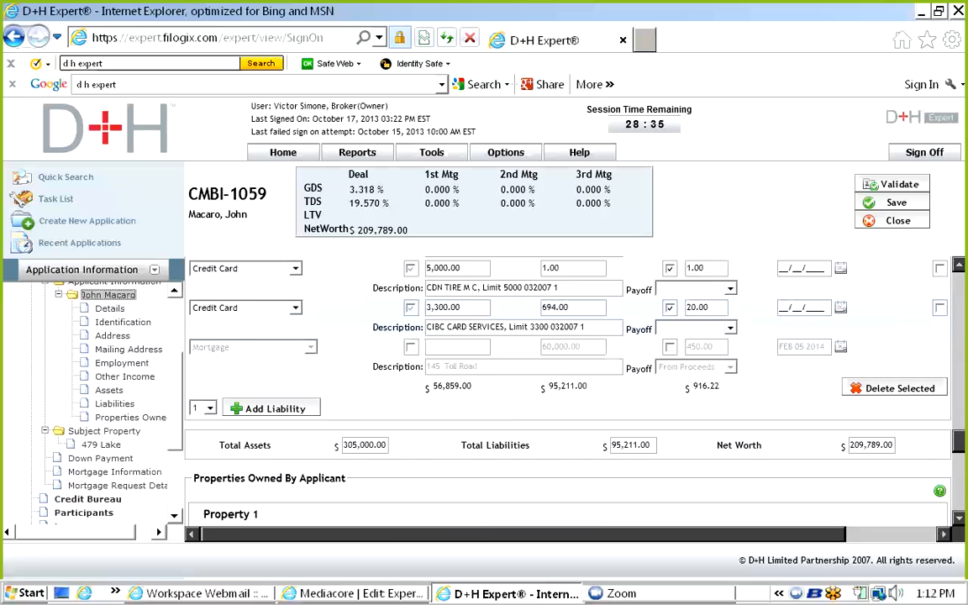
pyautogui.scroll(3, 567, 387)
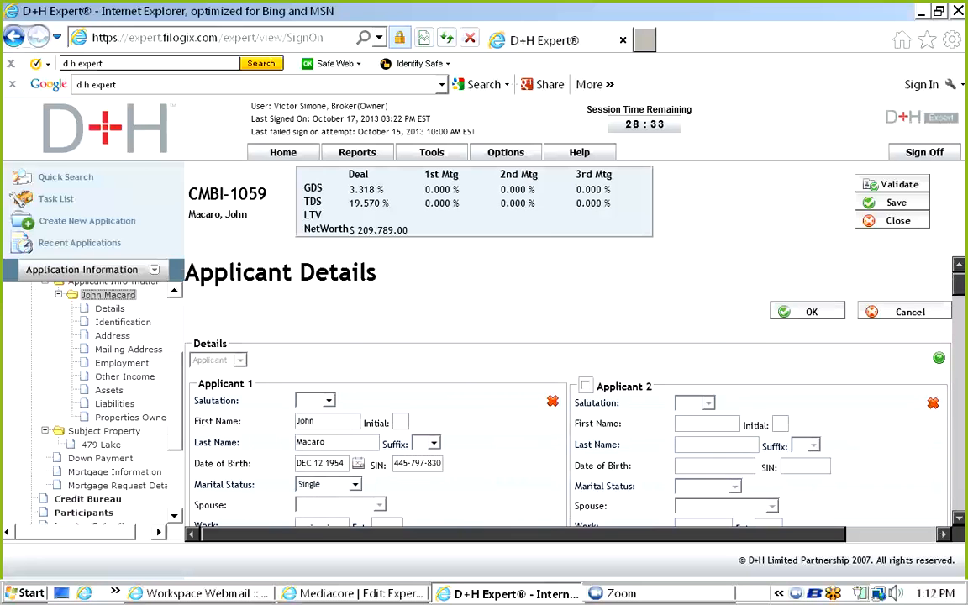
pyautogui.scroll(3, 92, 387)
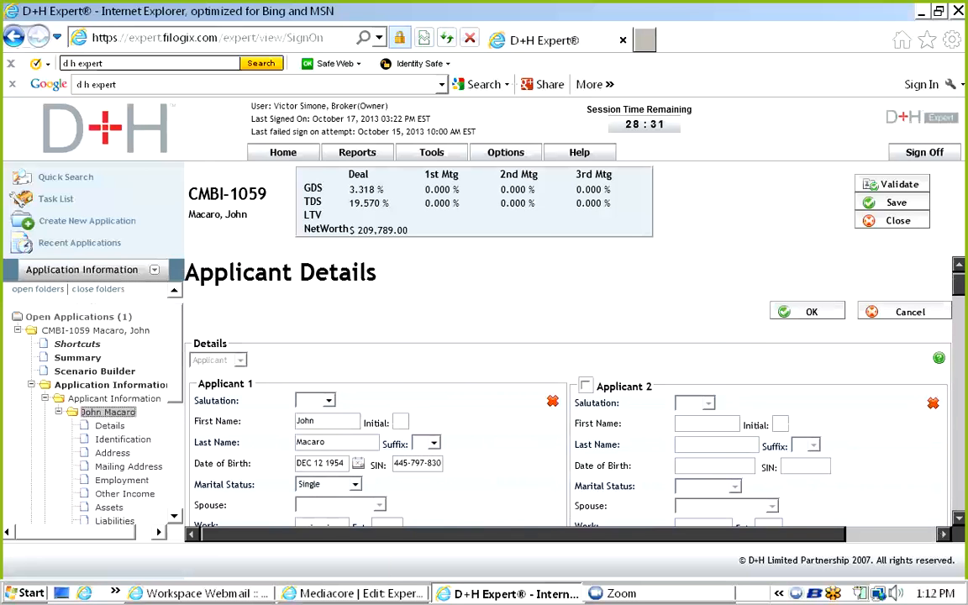
pyautogui.click(77, 344)
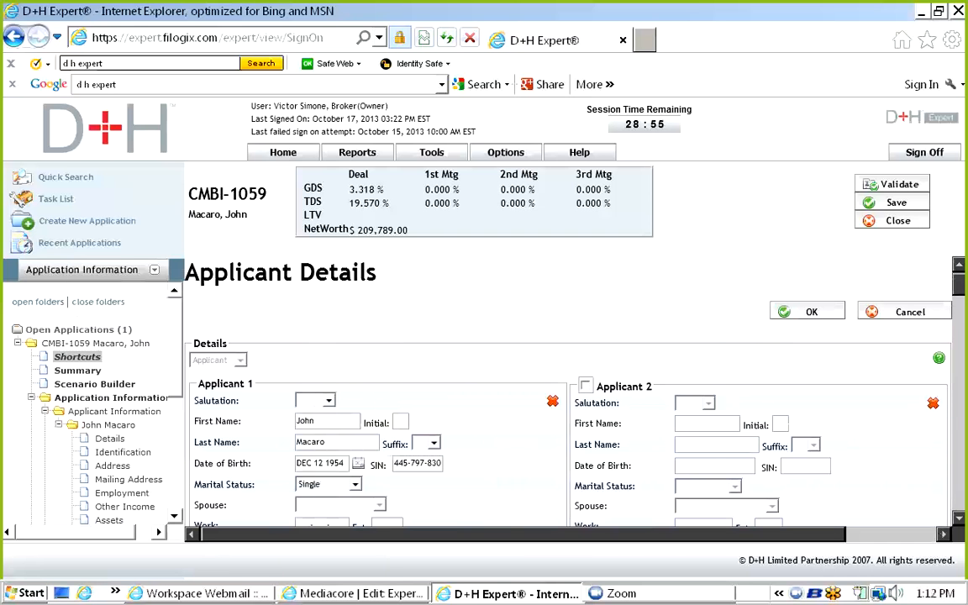
pyautogui.click(78, 371)
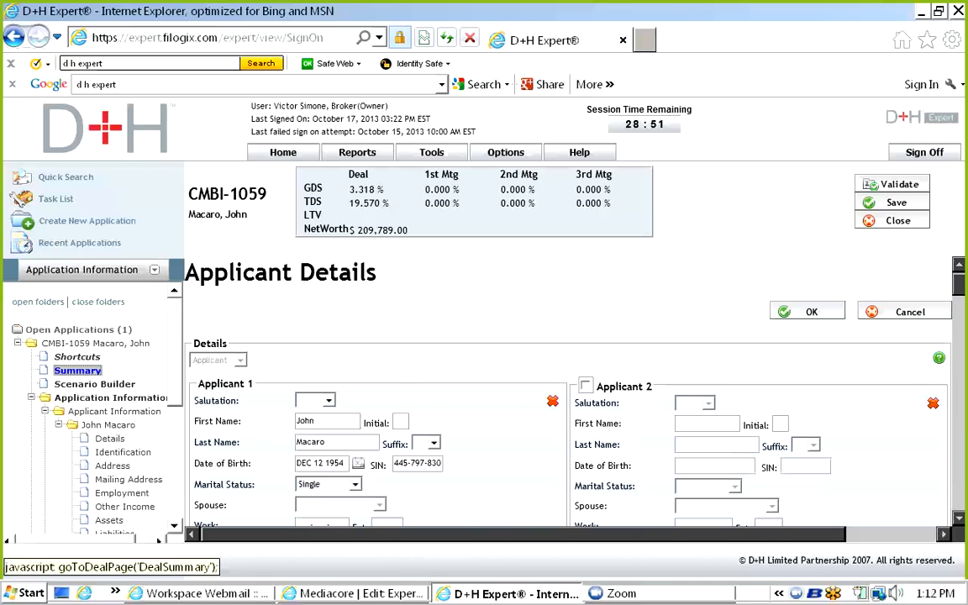
pyautogui.click(111, 397)
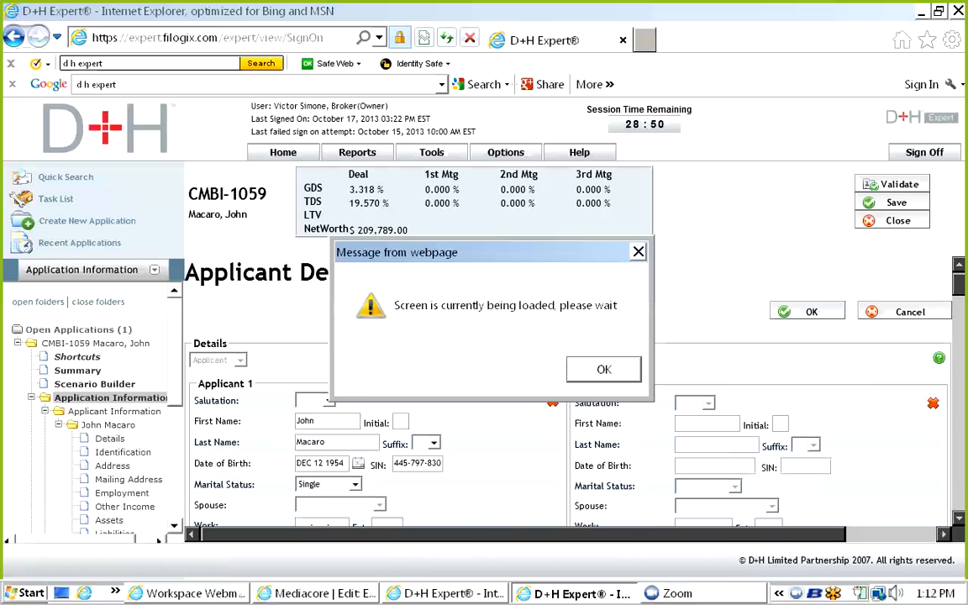
pyautogui.press('Return')
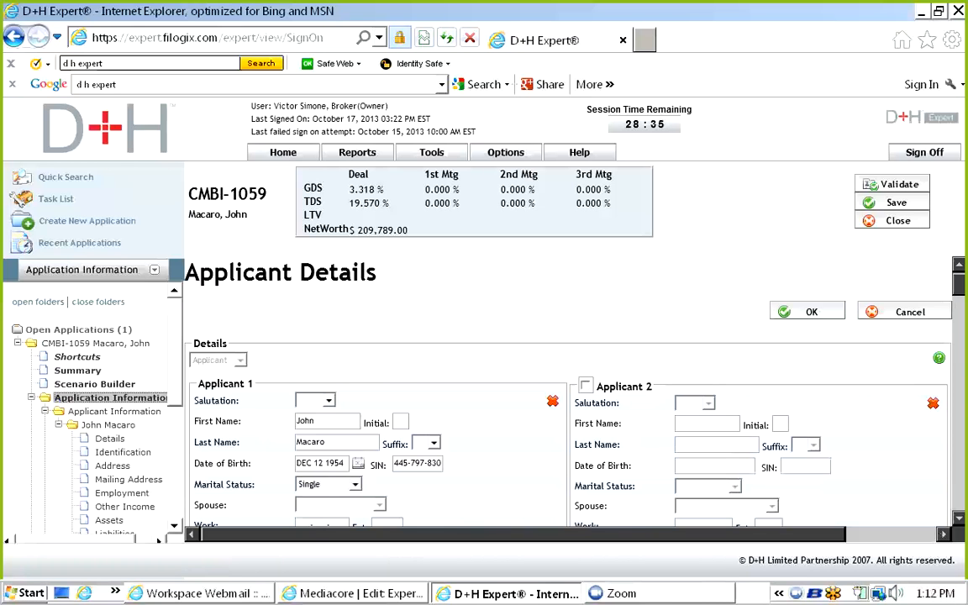
pyautogui.scroll(-3, 567, 387)
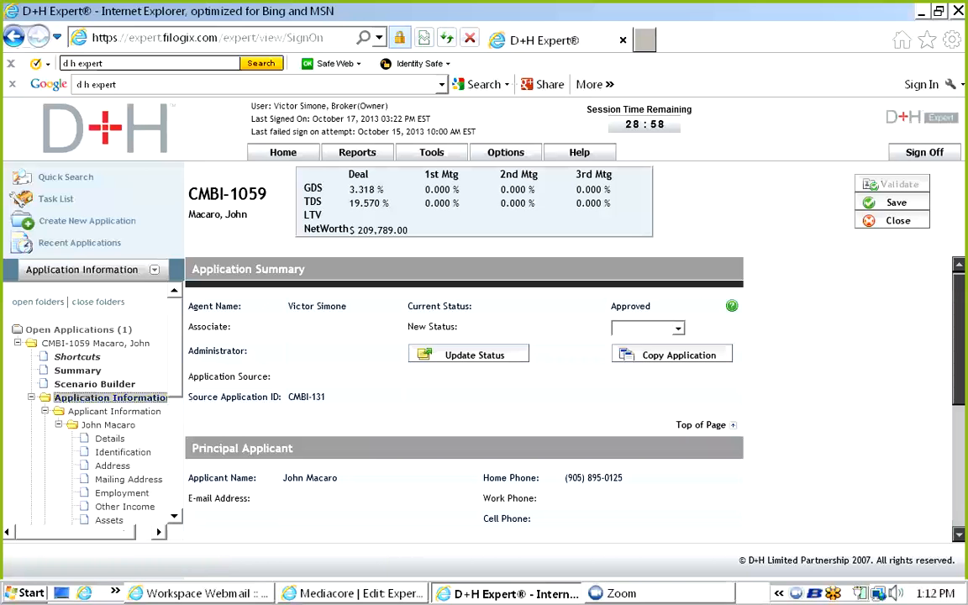
pyautogui.scroll(-5, 95, 403)
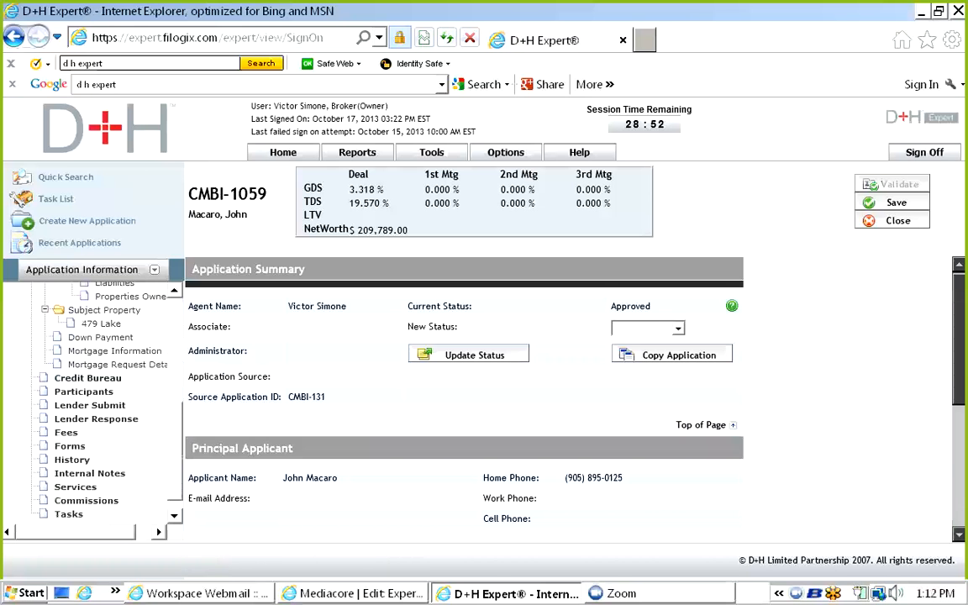
pyautogui.scroll(2, 92, 399)
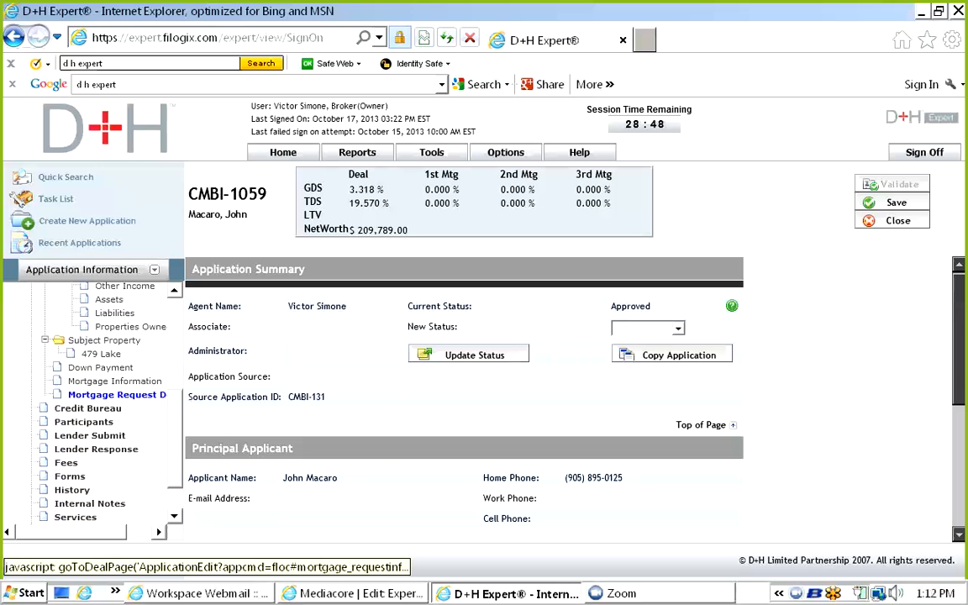
pyautogui.hscroll(1, 92, 399)
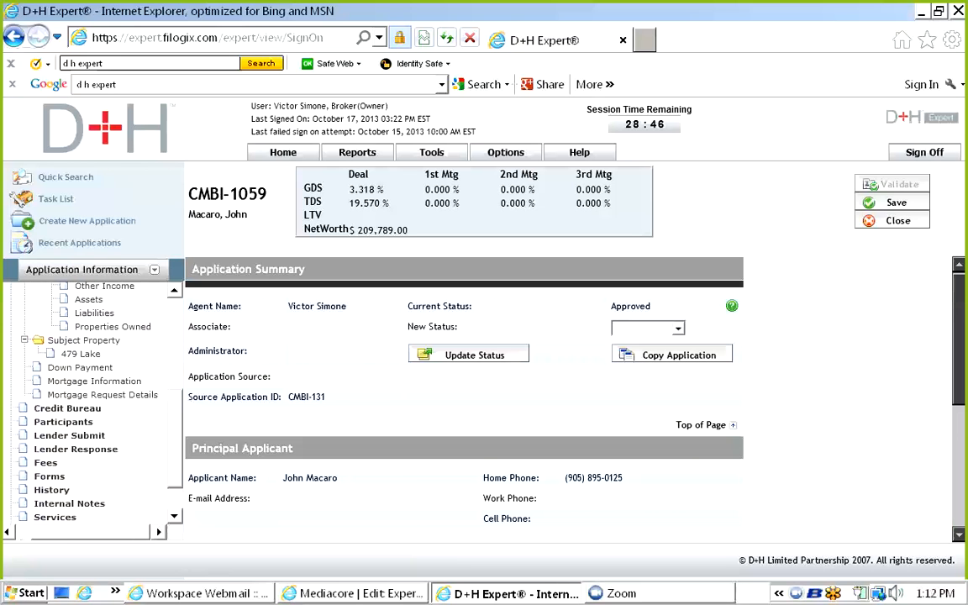
# Make this the first mortgage for 200,000.00 at a 3.59% interest rate.
pyautogui.click(102, 394)
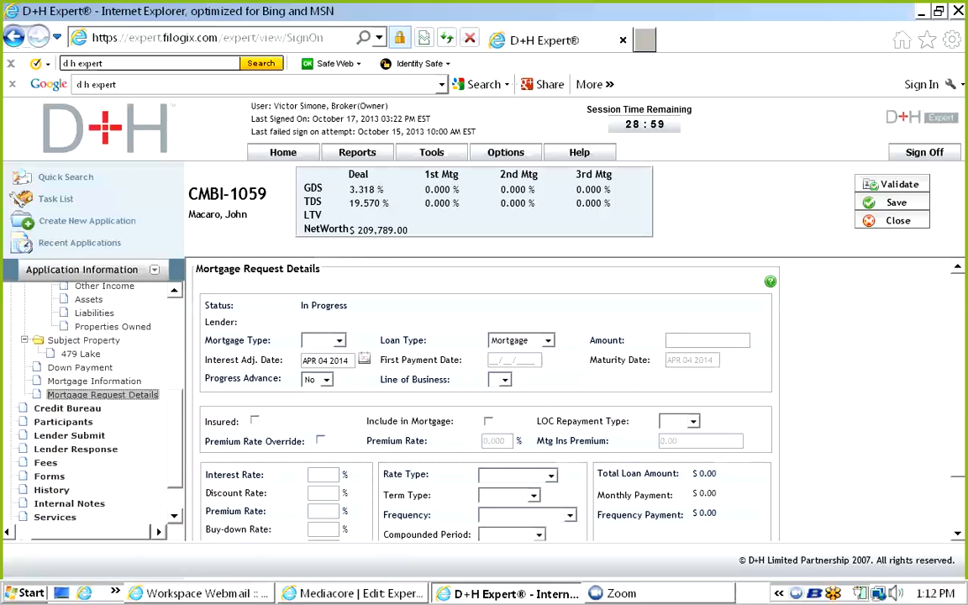
pyautogui.click(338, 340)
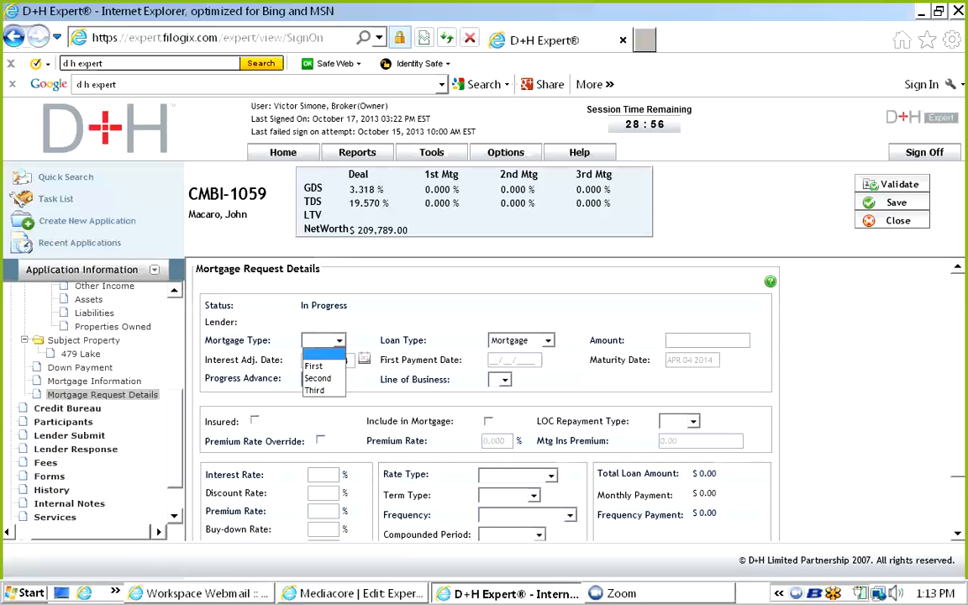
pyautogui.click(314, 366)
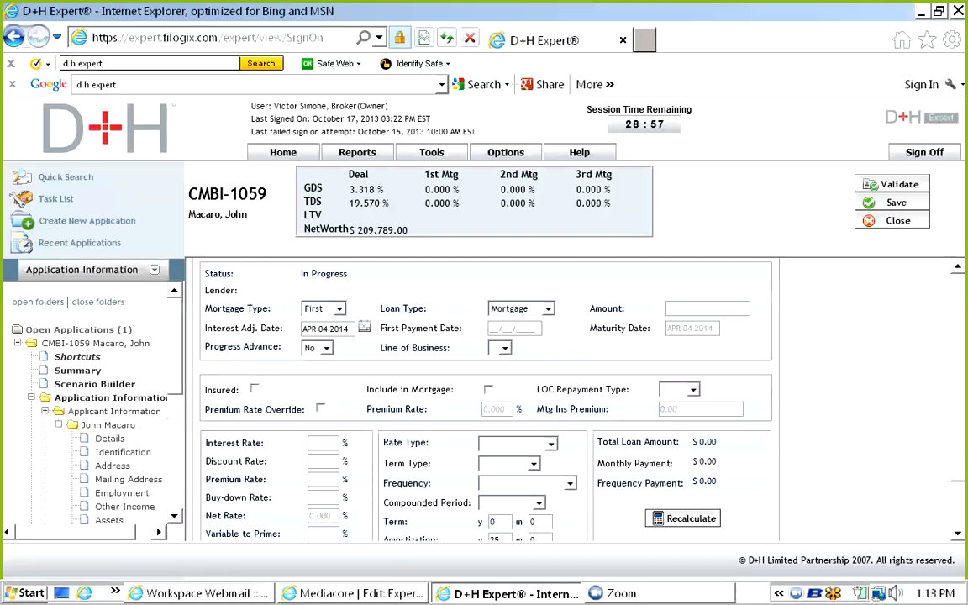
pyautogui.click(668, 308)
pyautogui.write('200000.')
pyautogui.click(323, 443)
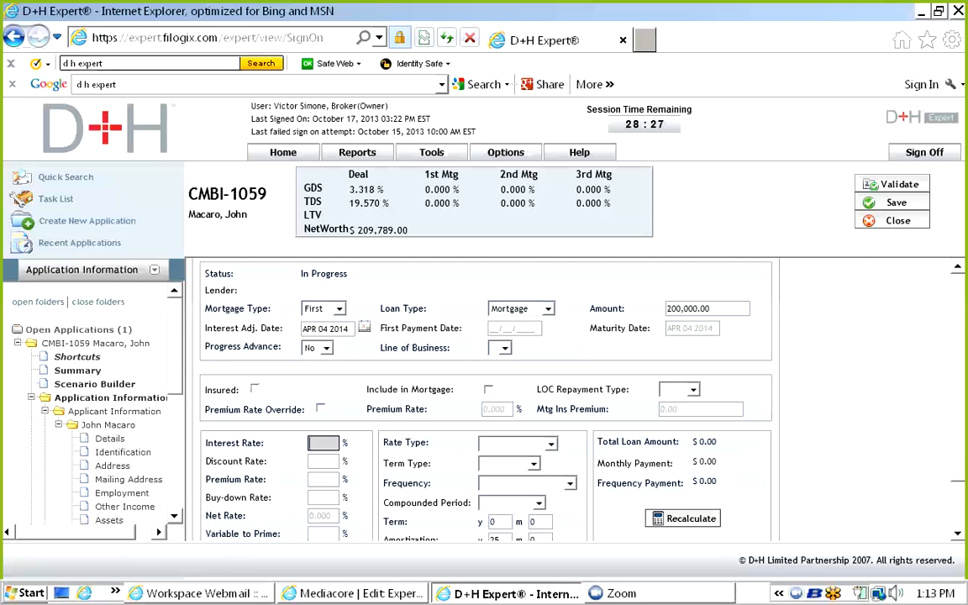
pyautogui.write('3.59')
# Set Fixed rate, Closed term, Monthly payments compounded Semi Annually, and a 5-year term.
pyautogui.click(516, 444)
pyautogui.click(500, 469)
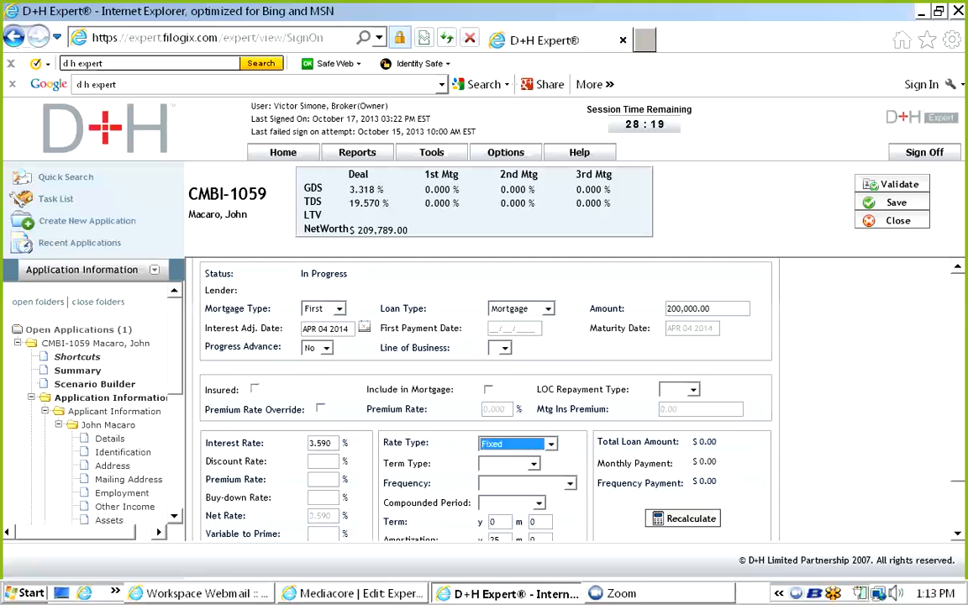
pyautogui.scroll(-3, 487, 395)
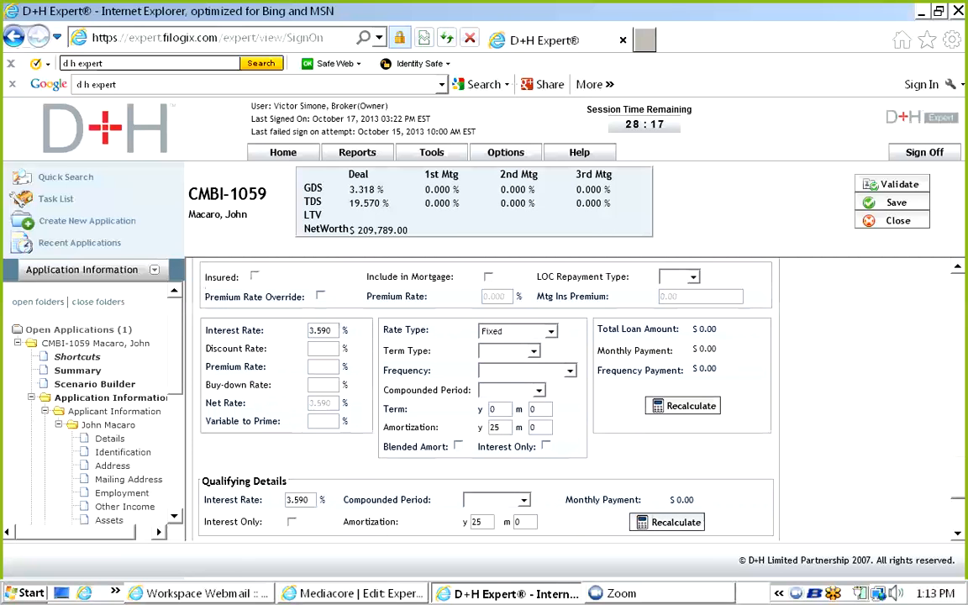
pyautogui.click(533, 350)
pyautogui.click(496, 376)
pyautogui.click(569, 370)
pyautogui.click(496, 395)
pyautogui.click(538, 389)
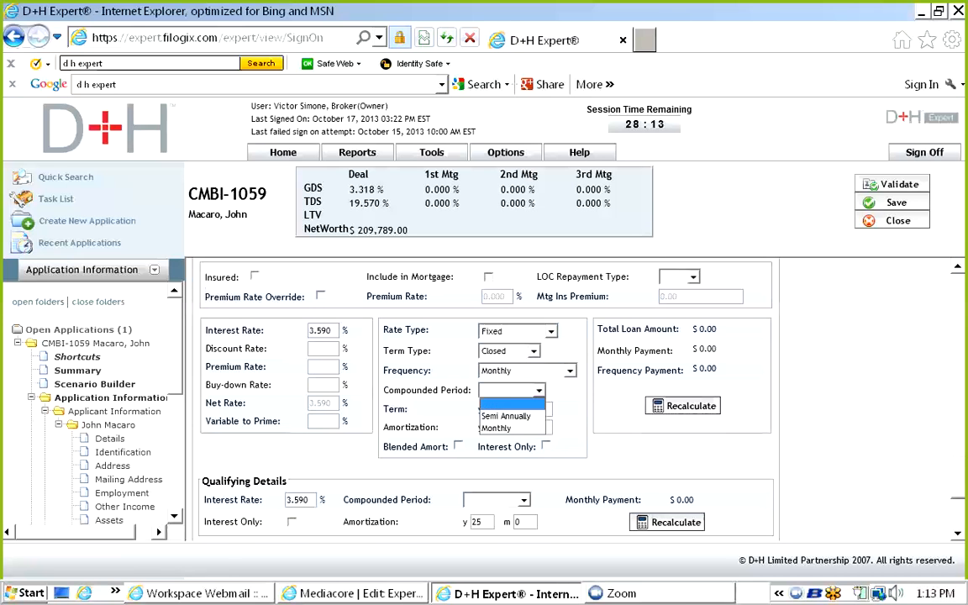
pyautogui.click(505, 415)
pyautogui.press('Tab')
pyautogui.write('5')
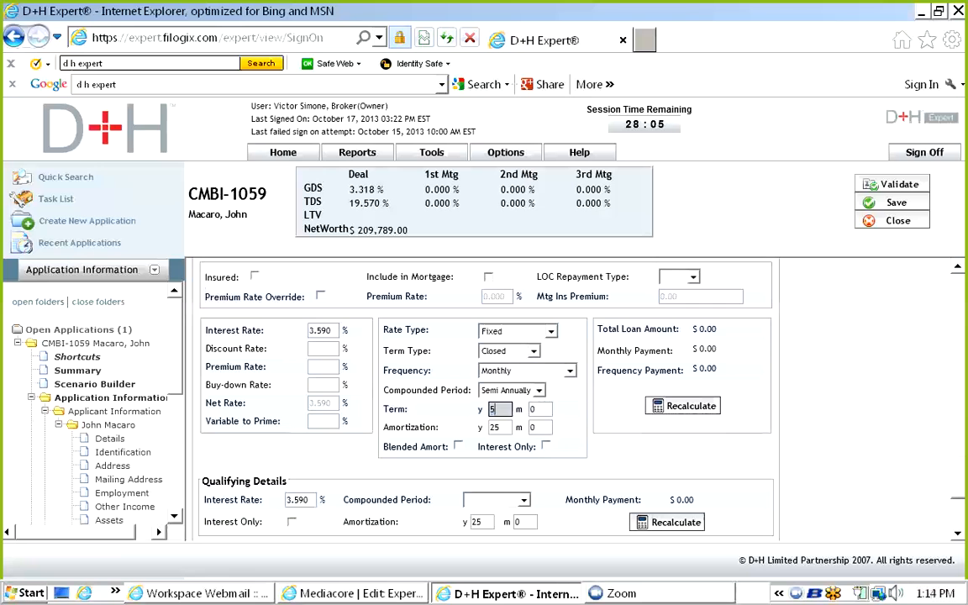
pyautogui.scroll(-1, 485, 394)
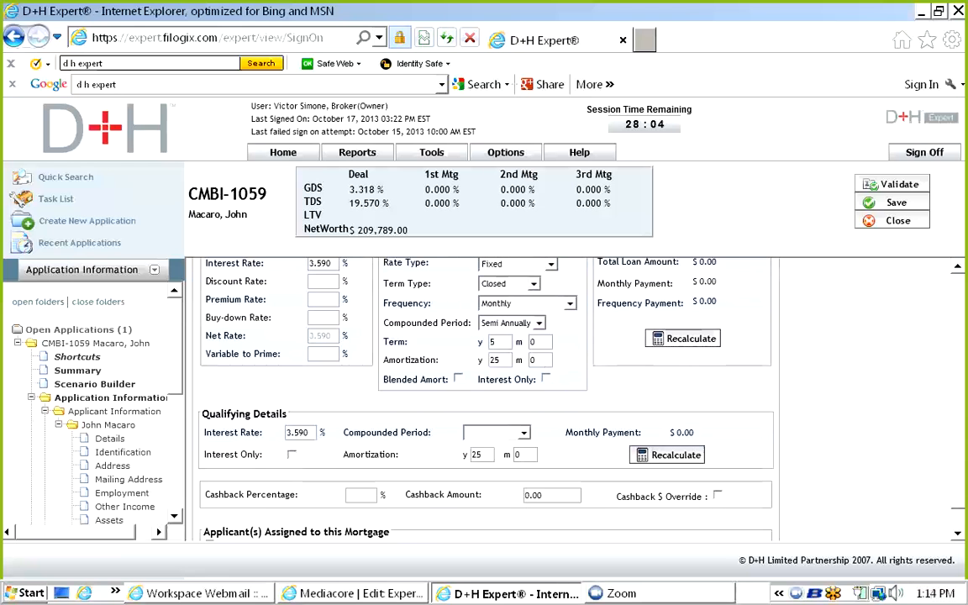
# Set qualifying compounding to Semi Annually and save with a 5.44% qualifying rate.
pyautogui.click(496, 432)
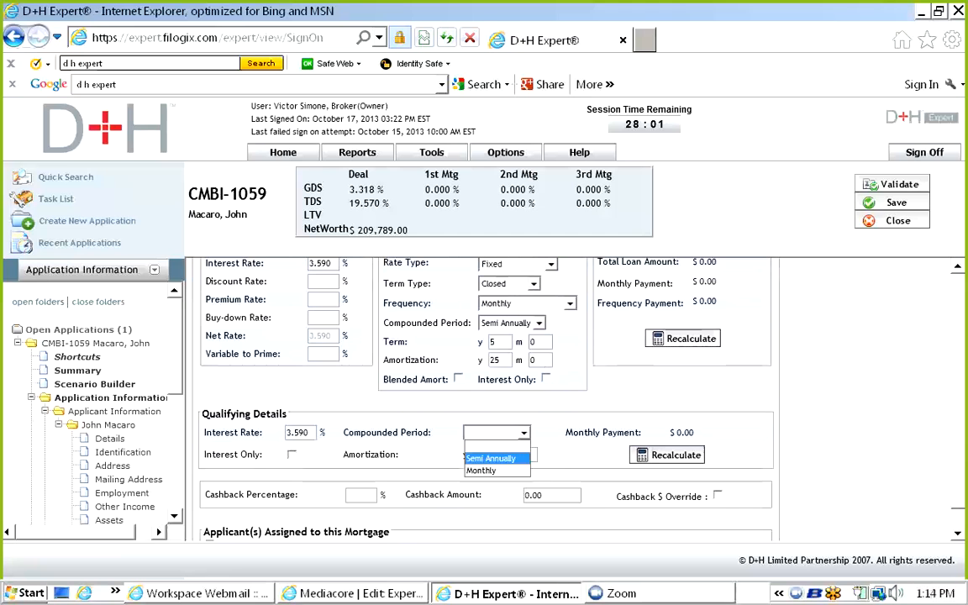
pyautogui.click(490, 458)
pyautogui.doubleClick(298, 432)
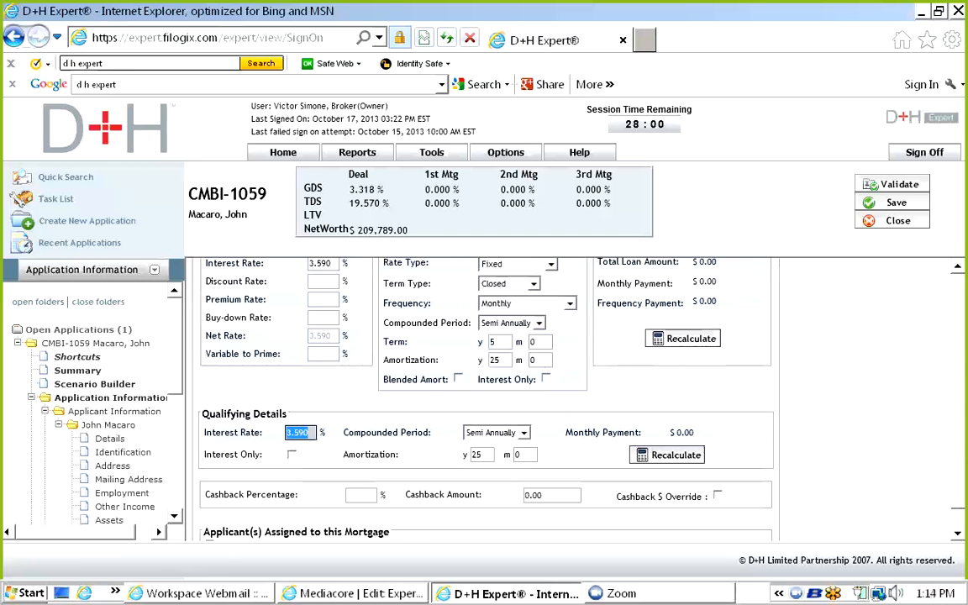
pyautogui.write('5.44')
pyautogui.click(891, 202)
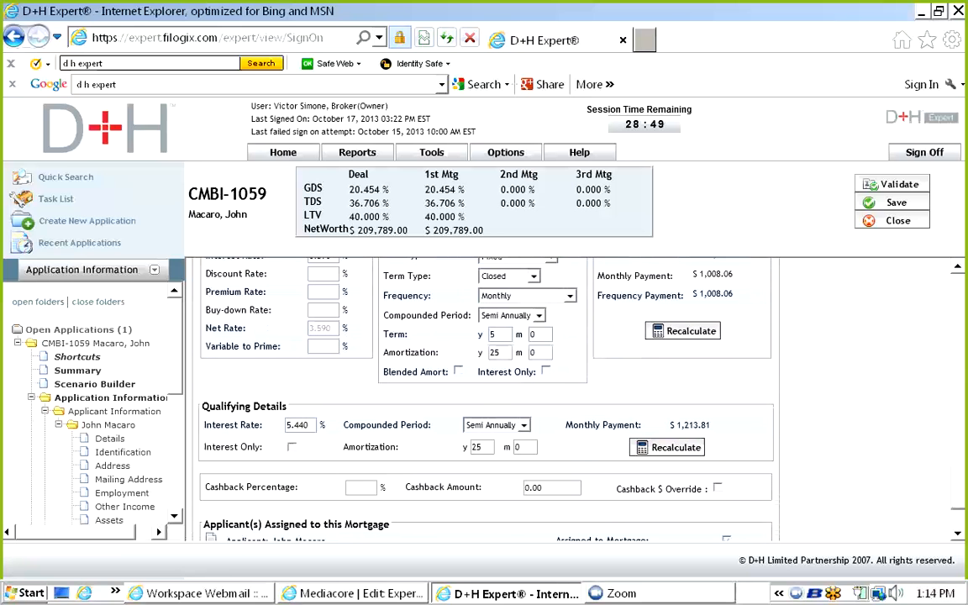
# Select the $1,213.81 qualifying monthly payment, then change the qualifying rate back to 3.59.
pyautogui.moveTo(710, 425); pyautogui.dragTo(670, 425)
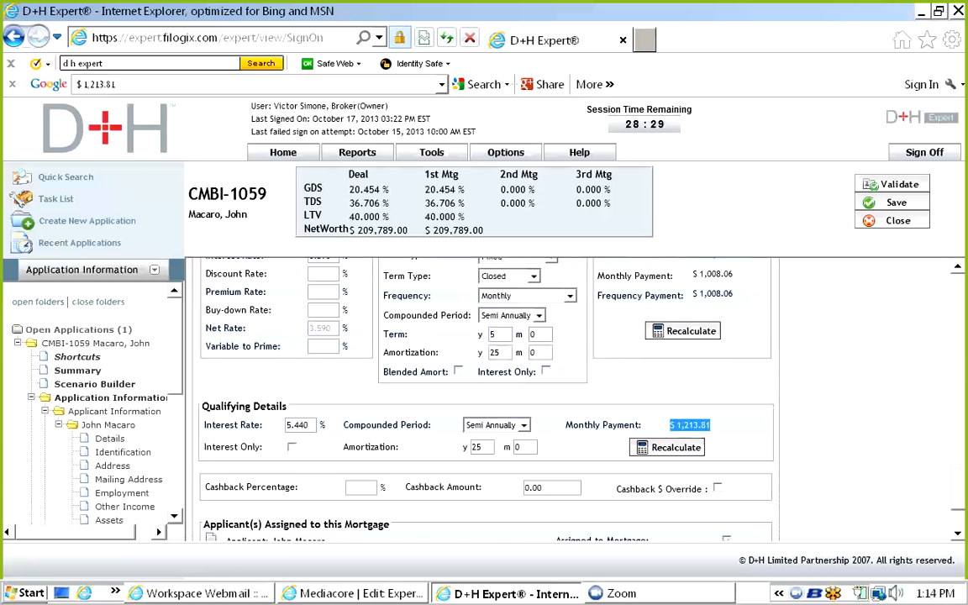
pyautogui.scroll(-1, 861, 469)
pyautogui.scroll(1, 861, 468)
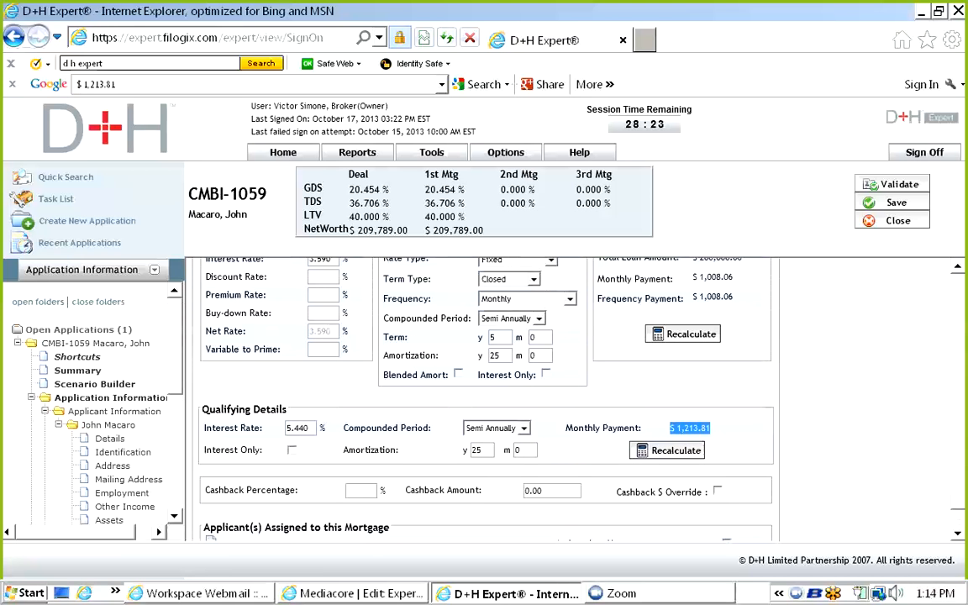
pyautogui.scroll(1, 861, 469)
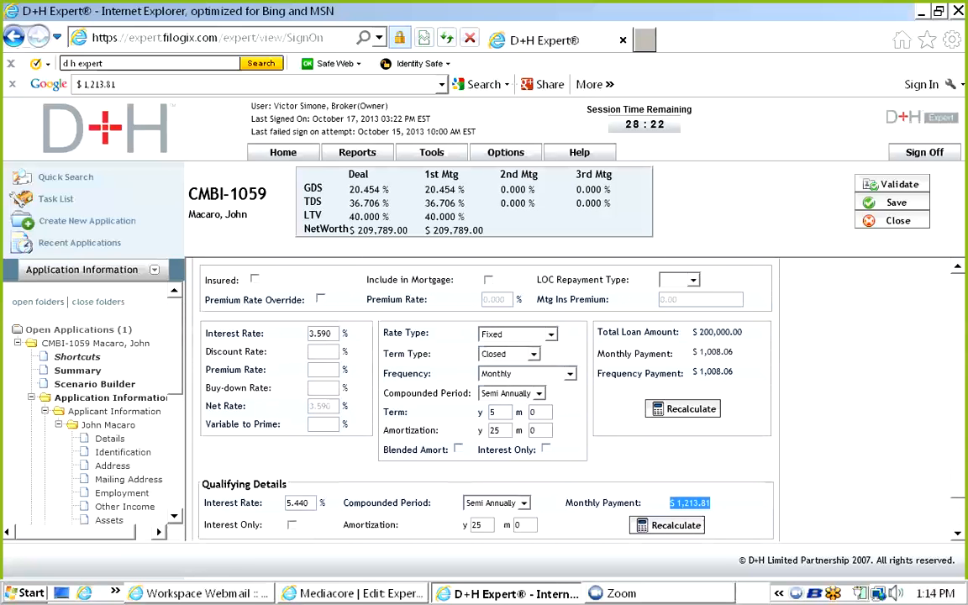
pyautogui.doubleClick(297, 502)
pyautogui.write('3.59')
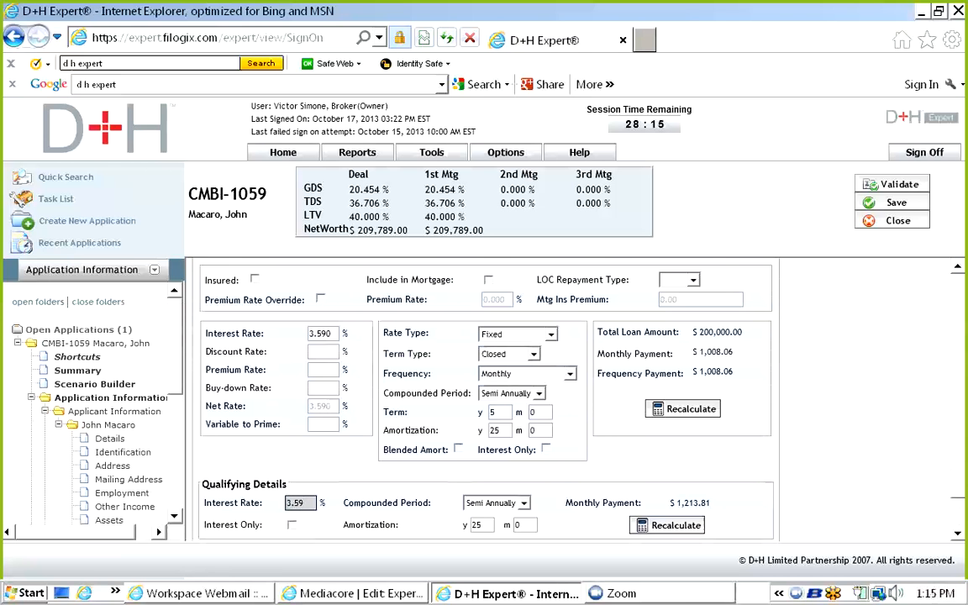
# Save the restored 3.590% rate and go to Lender Submit for the $200,000.00 mortgage.
pyautogui.click(895, 203)
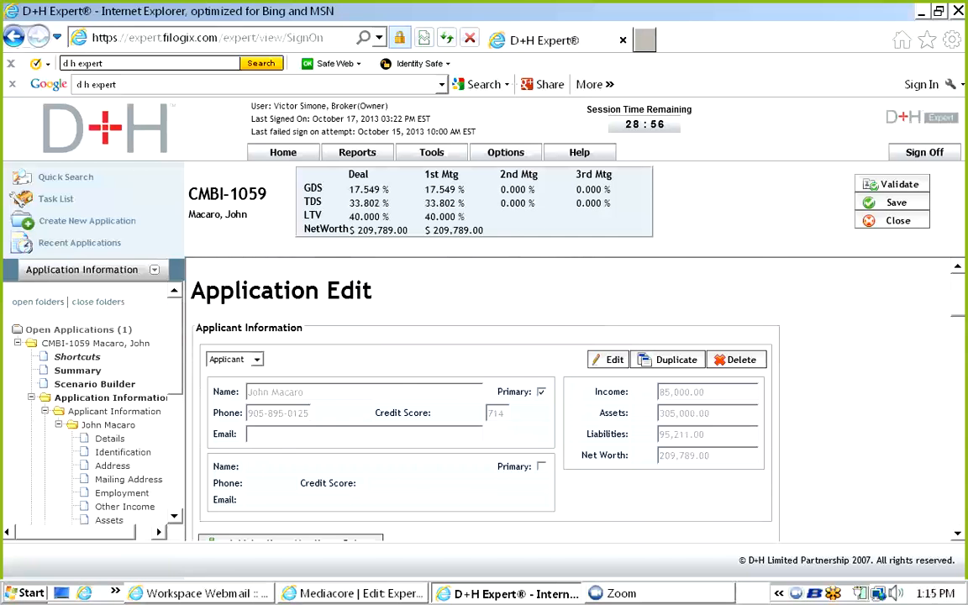
pyautogui.scroll(-10, 521, 395)
pyautogui.scroll(-6, 521, 395)
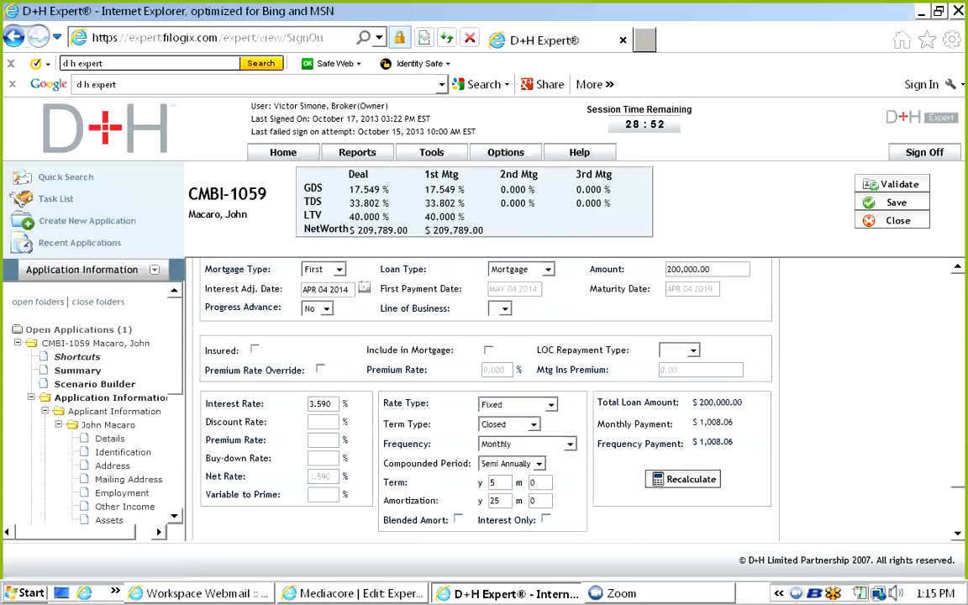
pyautogui.scroll(-4, 521, 395)
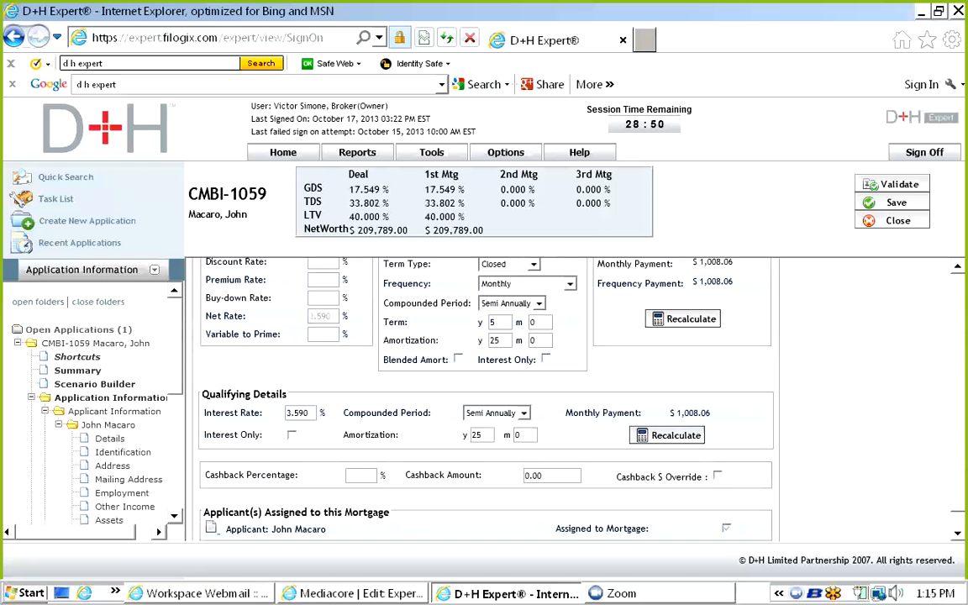
pyautogui.scroll(-6, 93, 404)
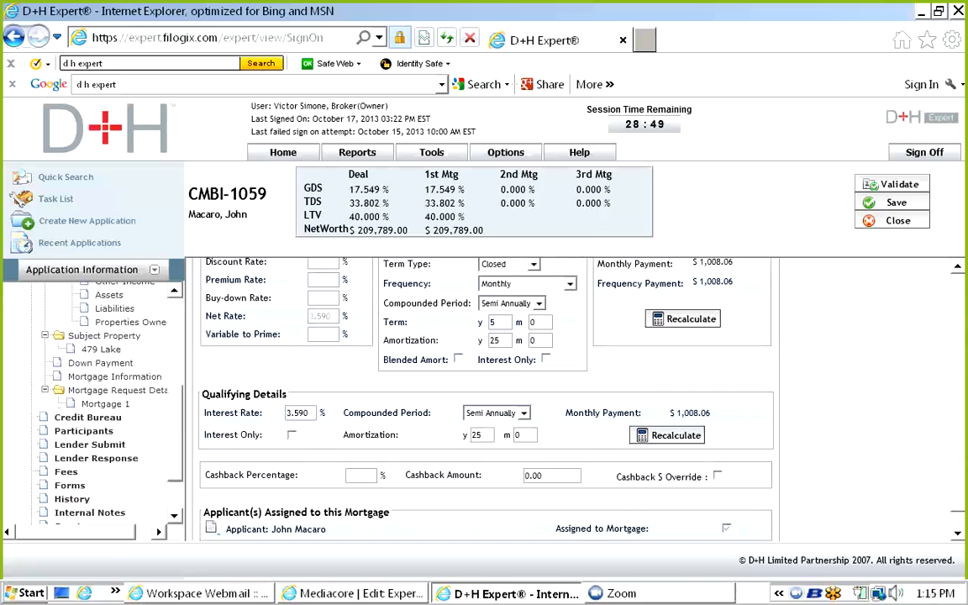
pyautogui.click(90, 408)
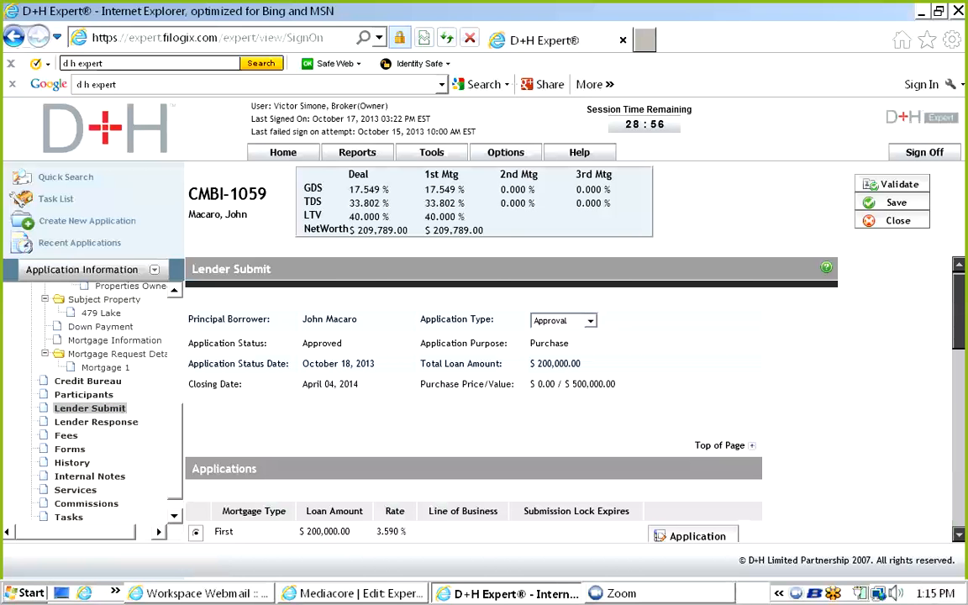
# Validate the application and resolve the property value rule with a 300,000.00 down payment.
pyautogui.click(892, 184)
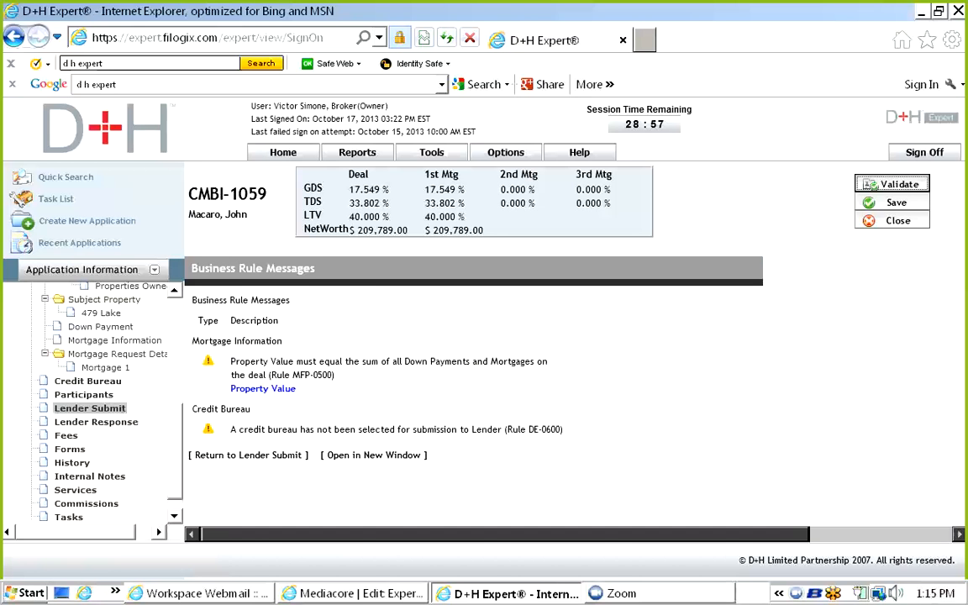
pyautogui.click(263, 388)
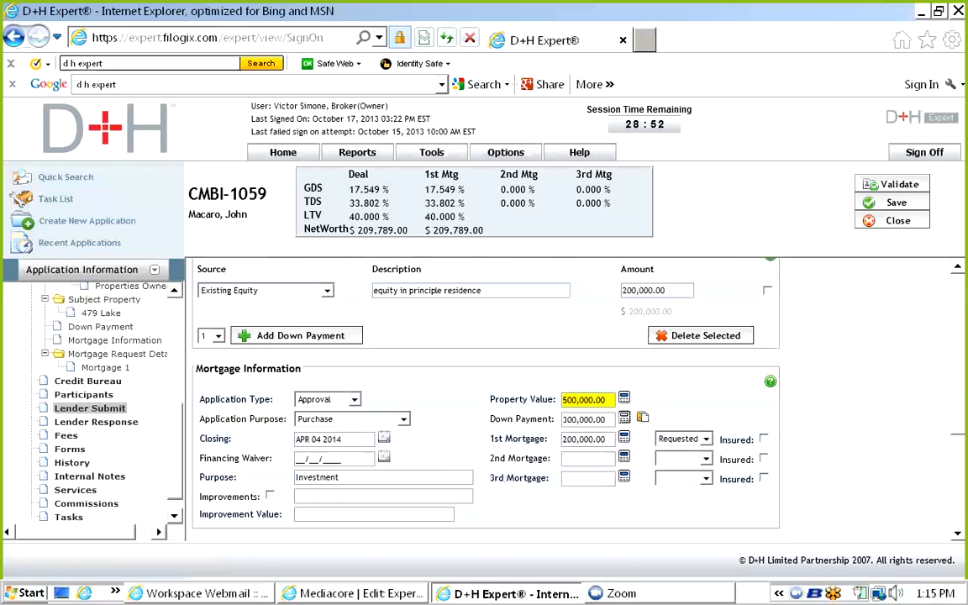
pyautogui.write('300000.')
pyautogui.click(896, 202)
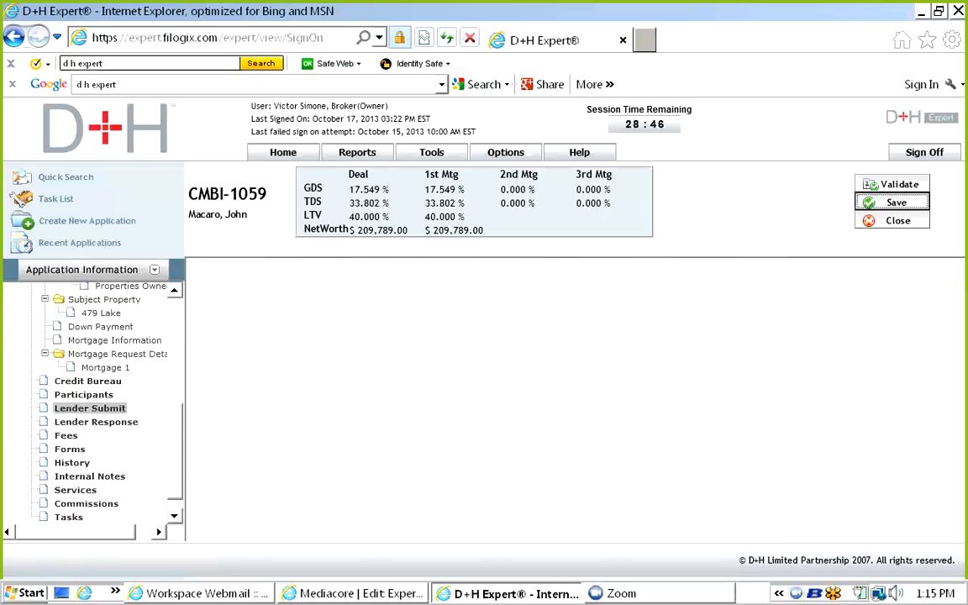
# Revalidate from Lender Submit, leaving only the missing credit bureau warning, and return.
pyautogui.click(89, 407)
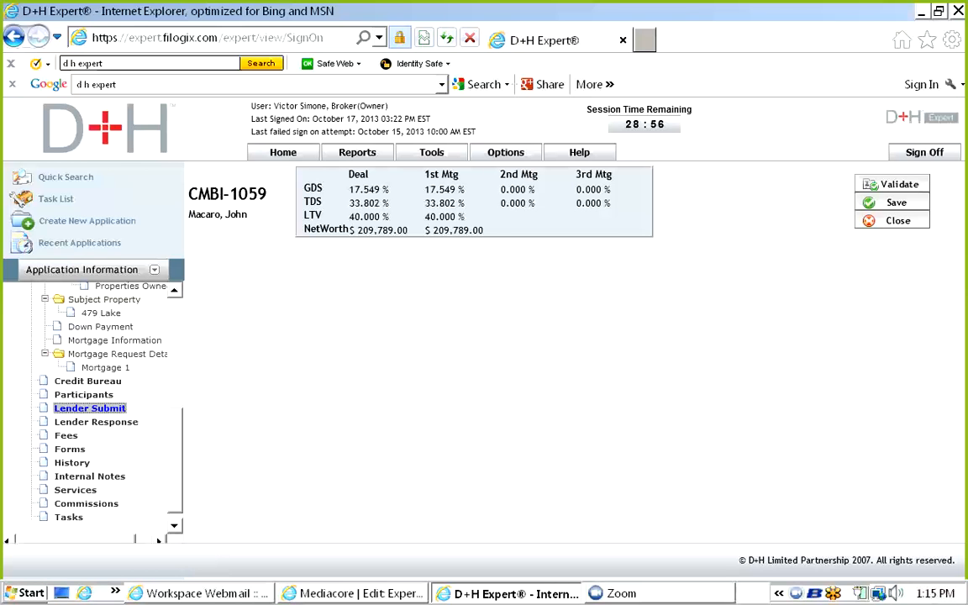
pyautogui.click(892, 184)
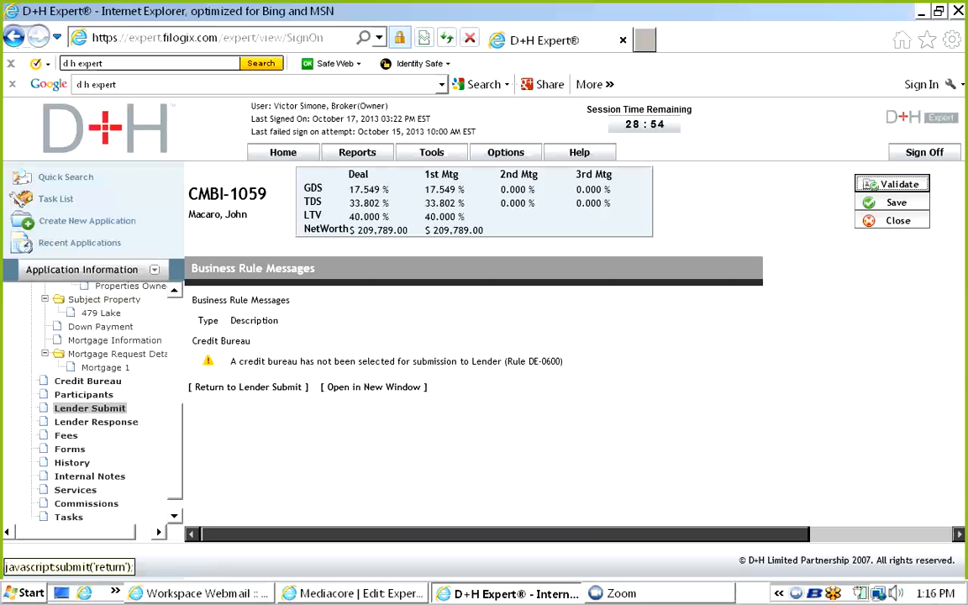
pyautogui.click(251, 386)
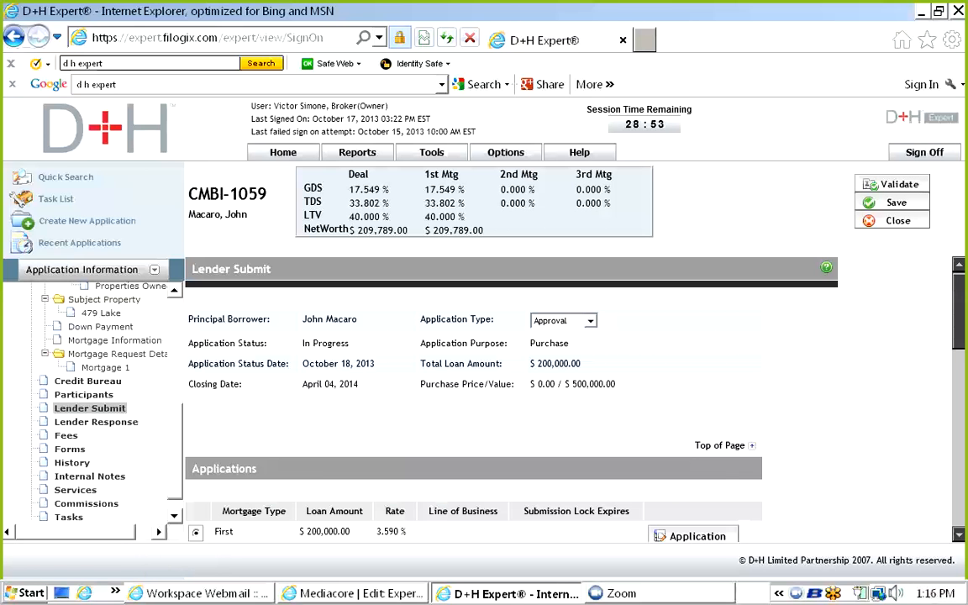
# Review the lender type, submission method and lender list, keeping Financial Institution and Electronic.
pyautogui.scroll(-5, 571, 394)
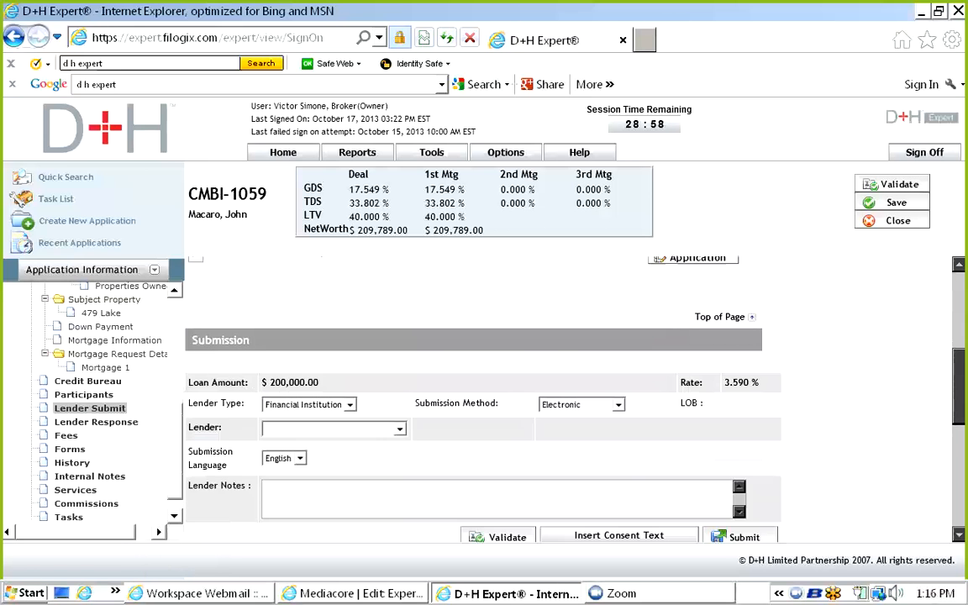
pyautogui.scroll(-2, 483, 394)
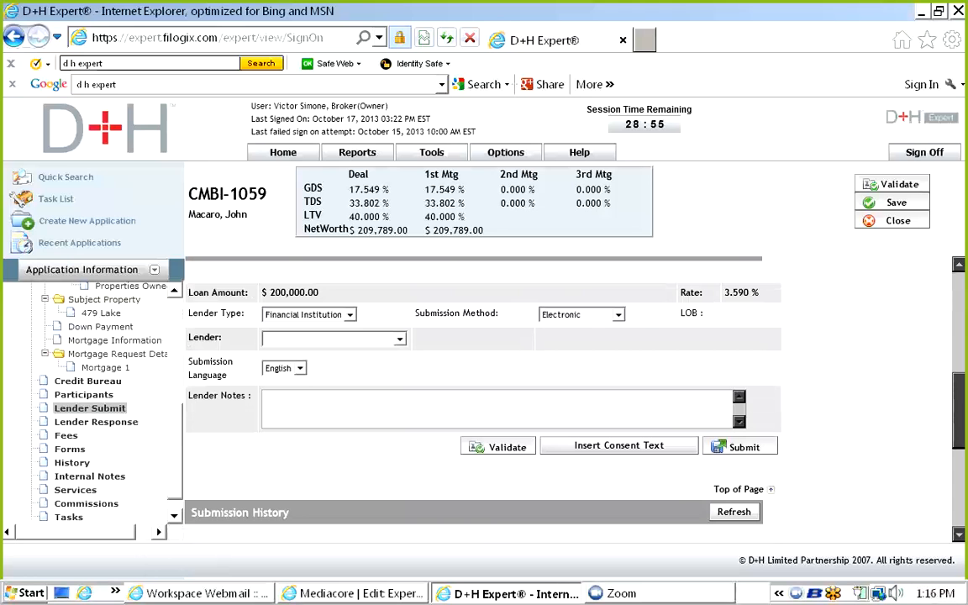
pyautogui.click(350, 315)
pyautogui.click(304, 327)
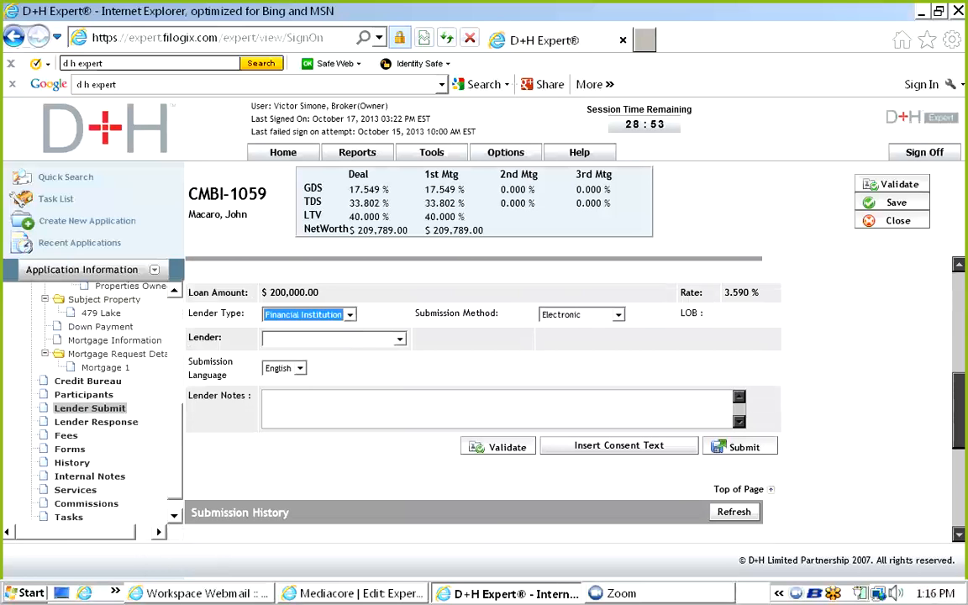
pyautogui.click(619, 314)
pyautogui.click(577, 328)
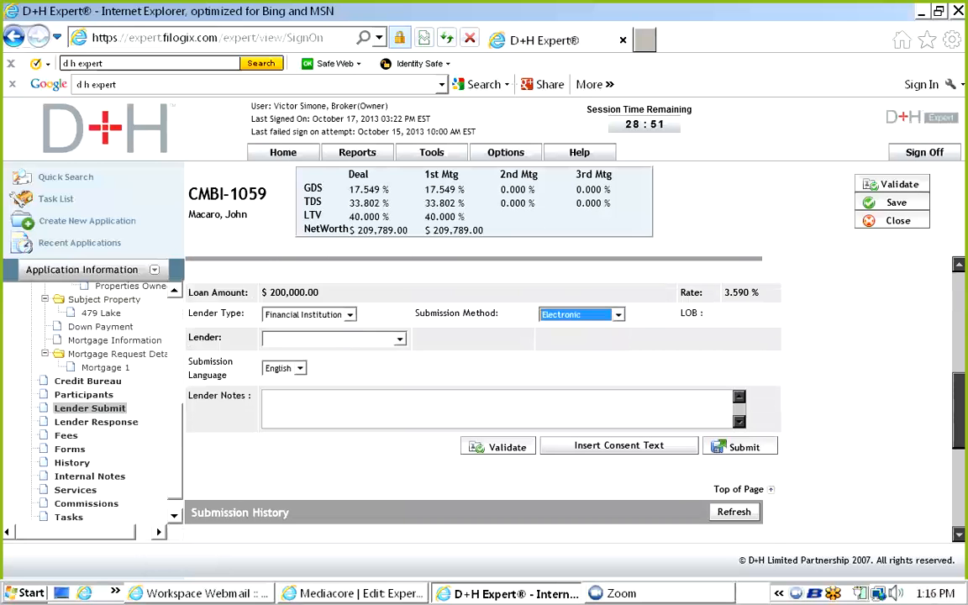
pyautogui.click(399, 338)
pyautogui.scroll(-2, 335, 182)
pyautogui.scroll(-3, 335, 183)
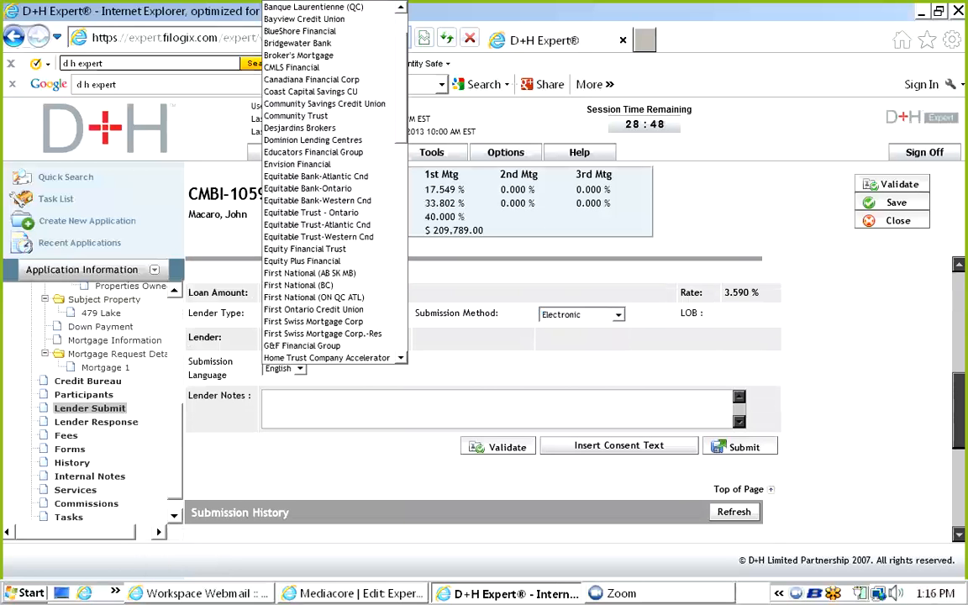
pyautogui.scroll(3, 334, 182)
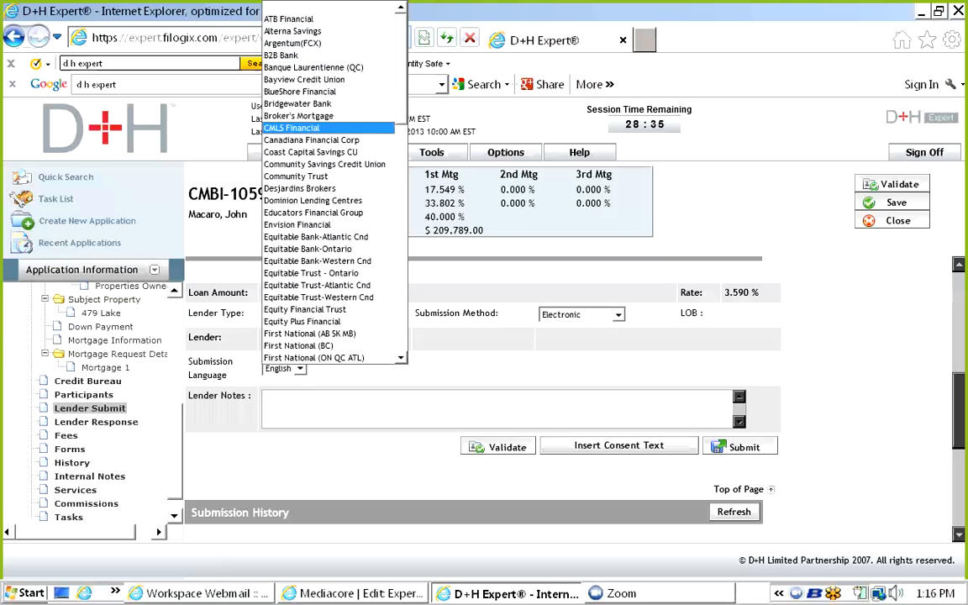
pyautogui.click(265, 398)
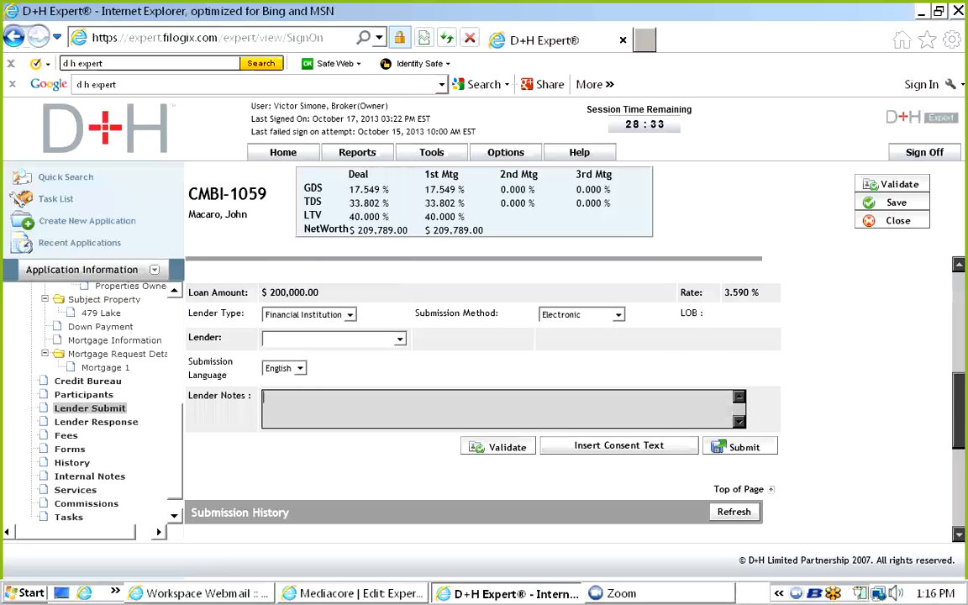
# Change the submission method to Manual Submission.
pyautogui.click(581, 315)
pyautogui.click(575, 342)
pyautogui.click(283, 338)
# Set the lender to -other- named CMLS, enter its fax number, and start notes with the agent's name.
pyautogui.click(277, 367)
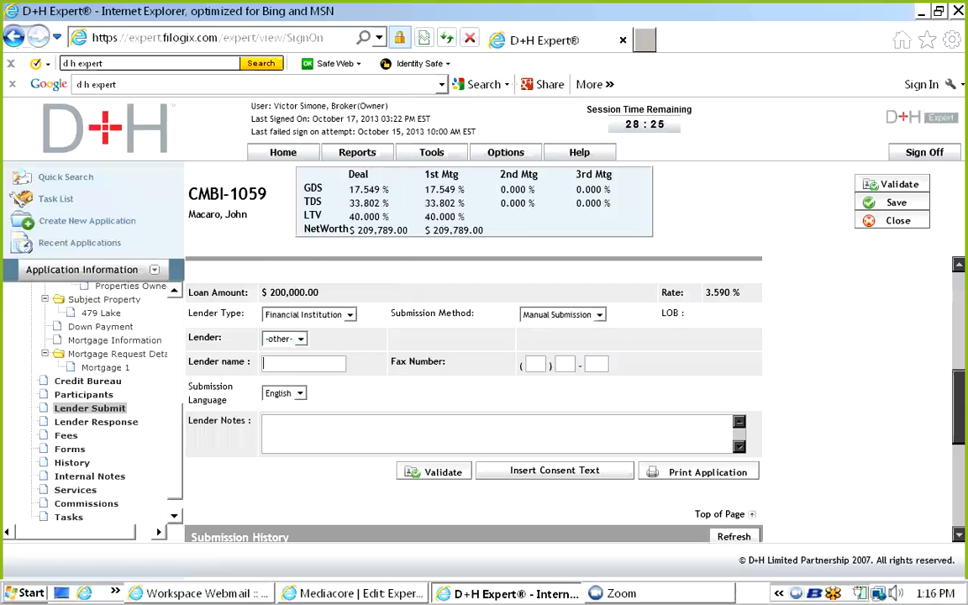
pyautogui.write('CMLS')
pyautogui.click(534, 363)
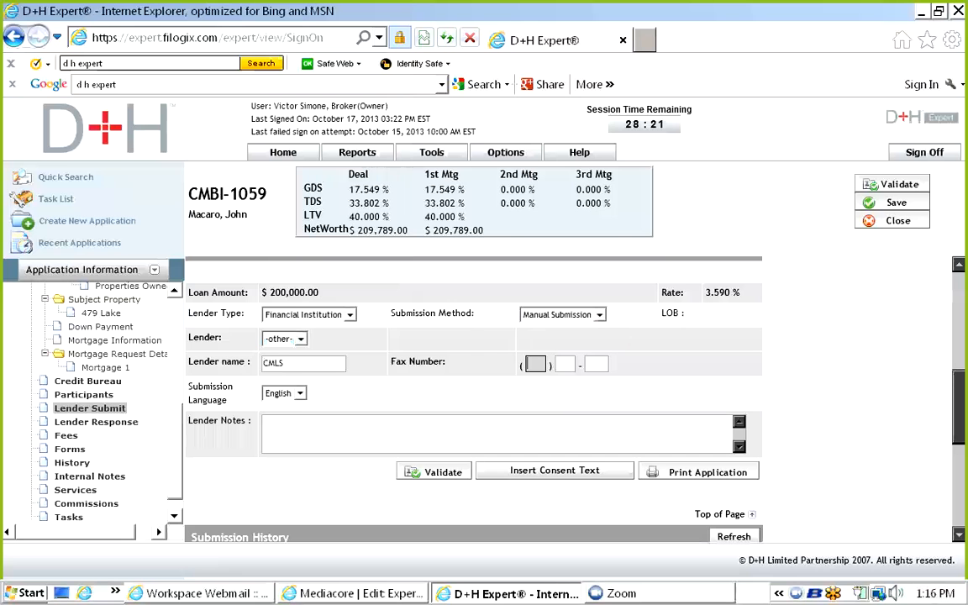
pyautogui.write('999) 999 - 9999')
pyautogui.click(266, 422)
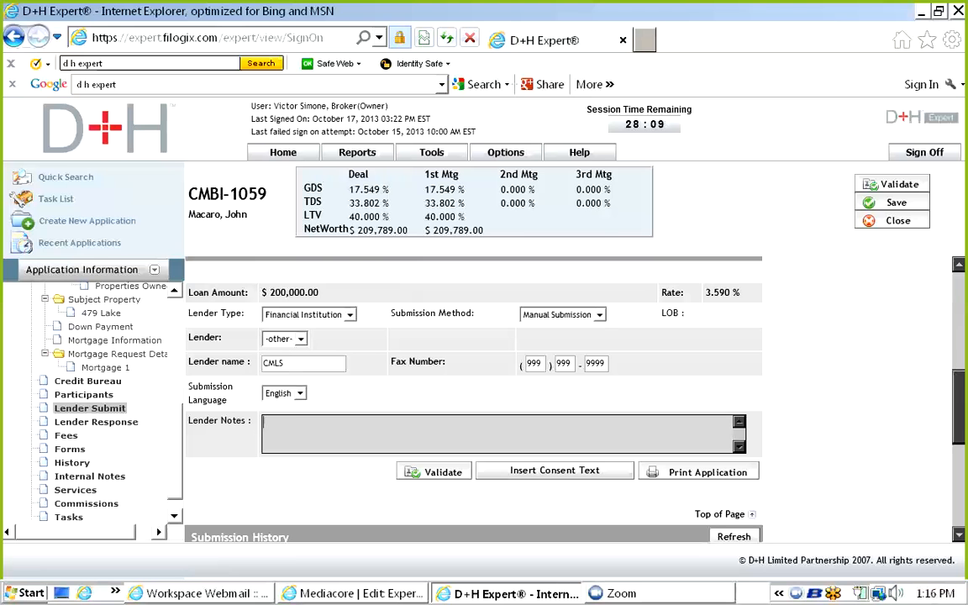
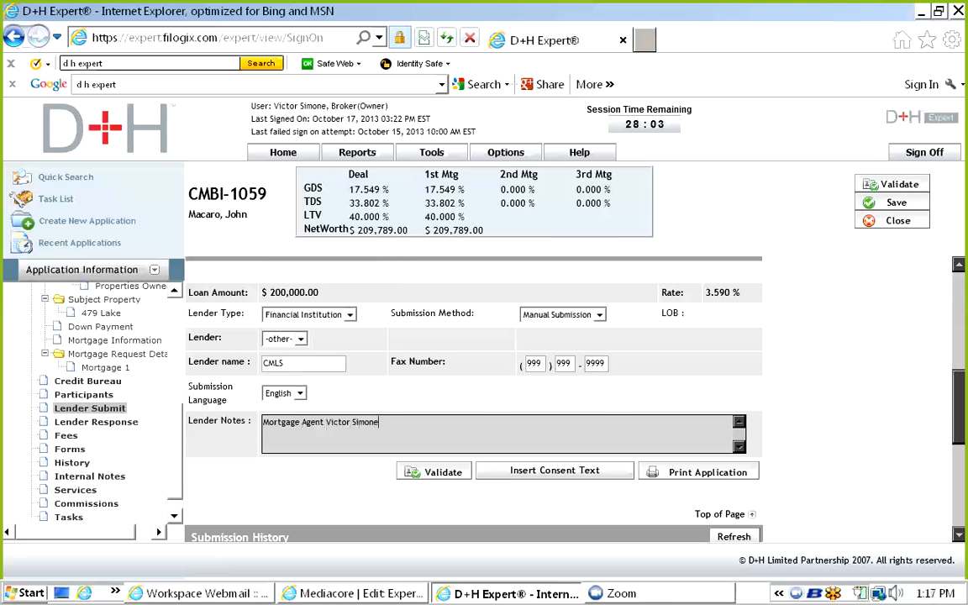
# Replace the agent line with 'Your Name' plus phone and e-mail, then add 'Product: 5 year closed Upfront Commission@'.
pyautogui.press('Return')
pyautogui.click(325, 422)
pyautogui.write(': YOur Name')
pyautogui.press('Delete')
pyautogui.press('Delete')
pyautogui.press('Delete')
pyautogui.press('Delete')
pyautogui.press('Delete')
pyautogui.press('Delete')
pyautogui.press('Delete')
pyautogui.press('Delete')
pyautogui.press('Delete')
pyautogui.press('Delete')
pyautogui.press('Delete')
pyautogui.press('Delete')
pyautogui.press('Delete')
pyautogui.press('Return')
pyautogui.write('Product: ')
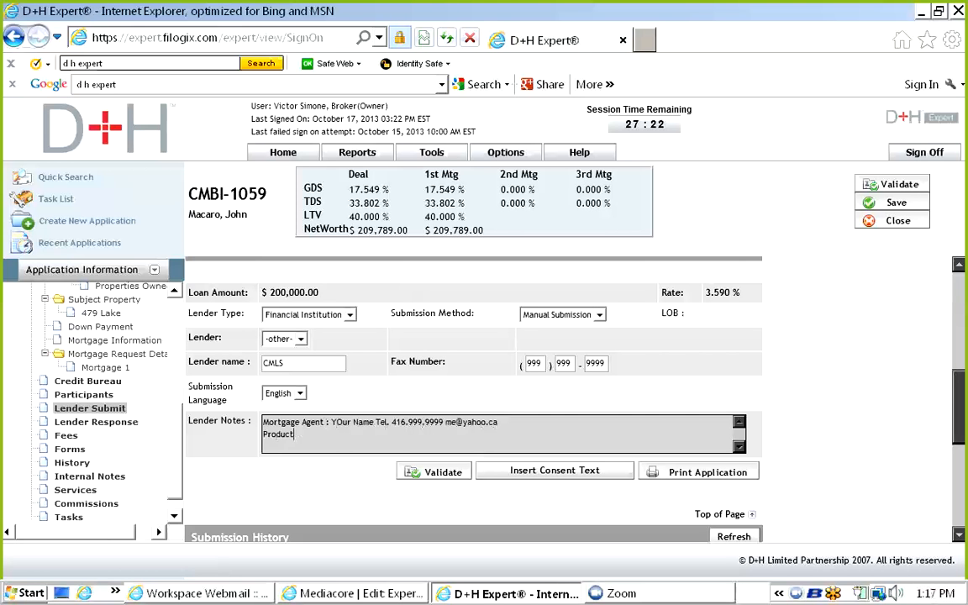
pyautogui.write('5 year closed Upfront ')
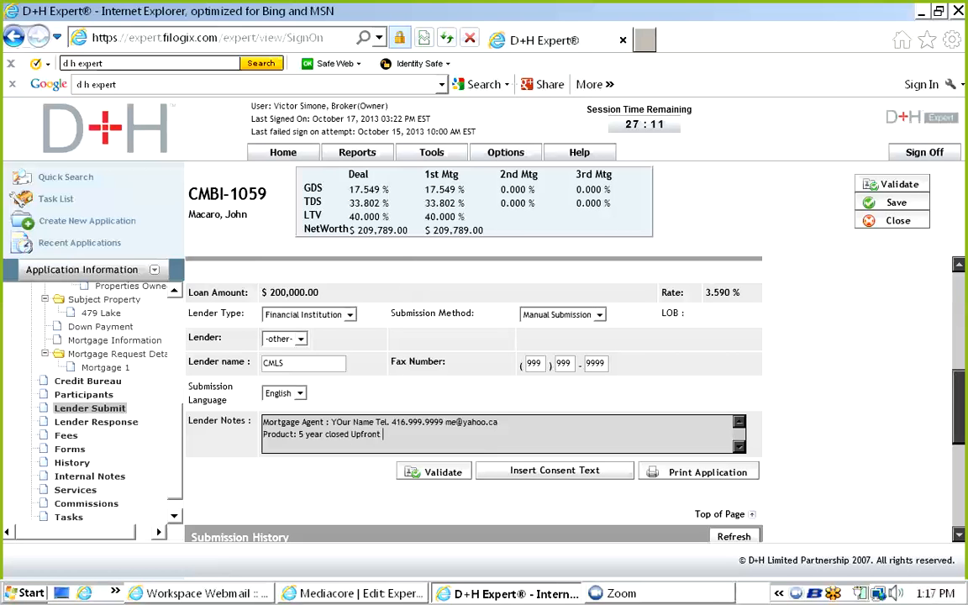
pyautogui.write('Commission')
pyautogui.write('@')
# Enter the 3.549% rate and an 85 bps upfront commission on the product line.
pyautogui.write('3.59%')
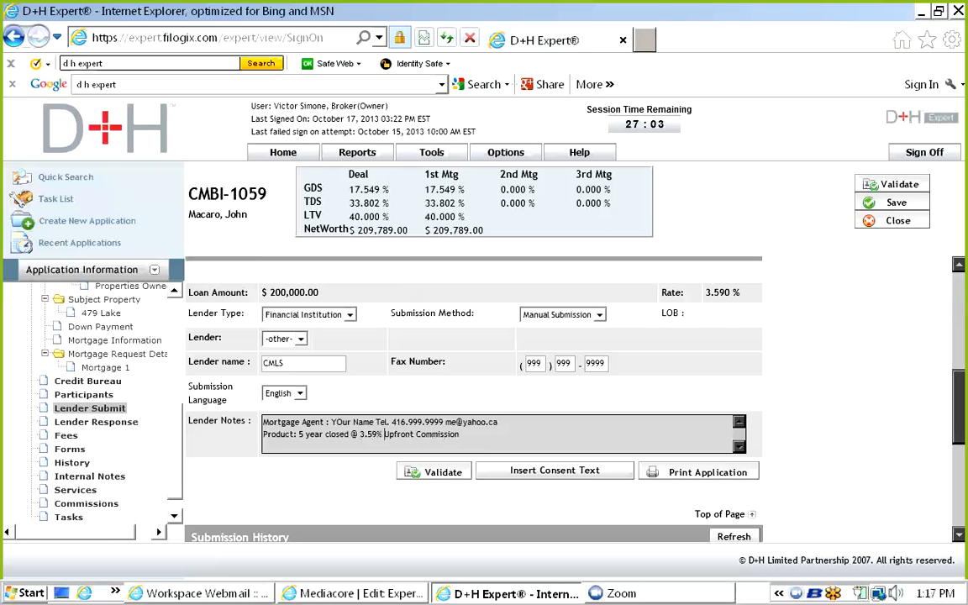
pyautogui.press('End')
pyautogui.write('112 bps')
pyautogui.press('BackSpace')
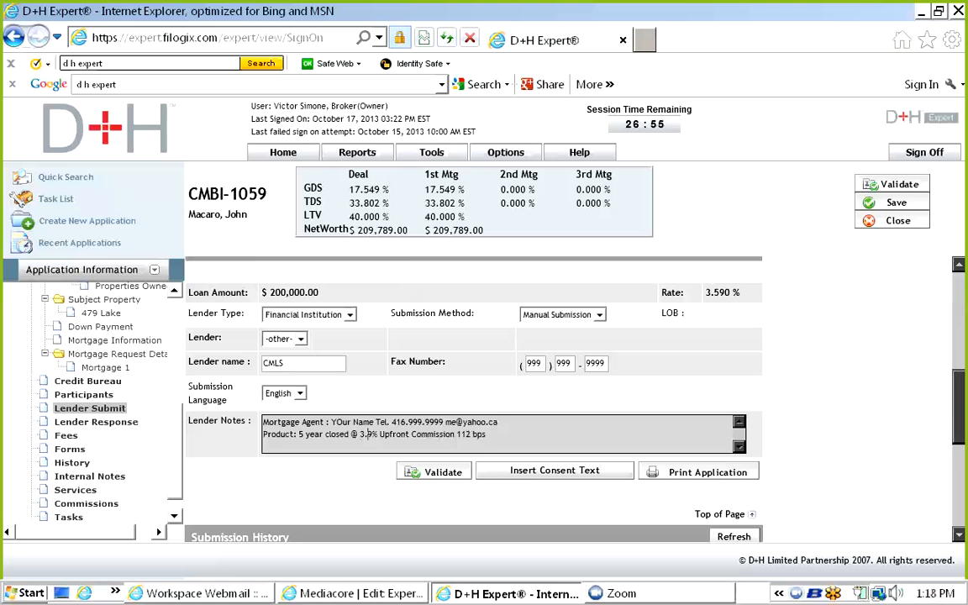
pyautogui.write('549')
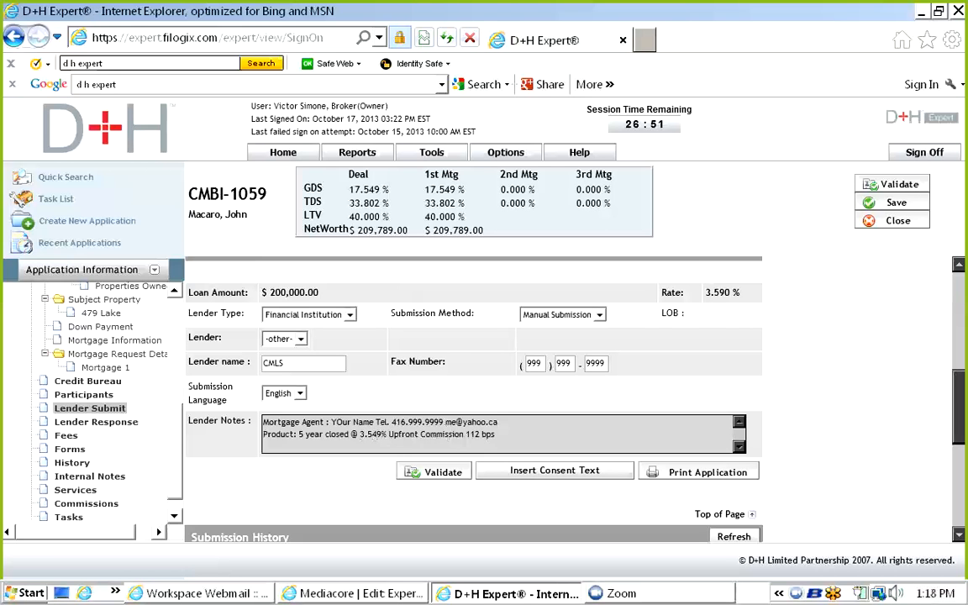
pyautogui.click(466, 434)
pyautogui.write('8')
pyautogui.press('Delete')
pyautogui.press('Delete')
pyautogui.press('Delete')
pyautogui.write('5')
# Correct the commission back to 85 bps and add a 'Notes' line below the product line.
pyautogui.hotkey('ctrl', 'shift', 'Left')
pyautogui.hotkey('ctrl', 'shift', 'Left')
pyautogui.hotkey('ctrl', 'shift', 'Left')
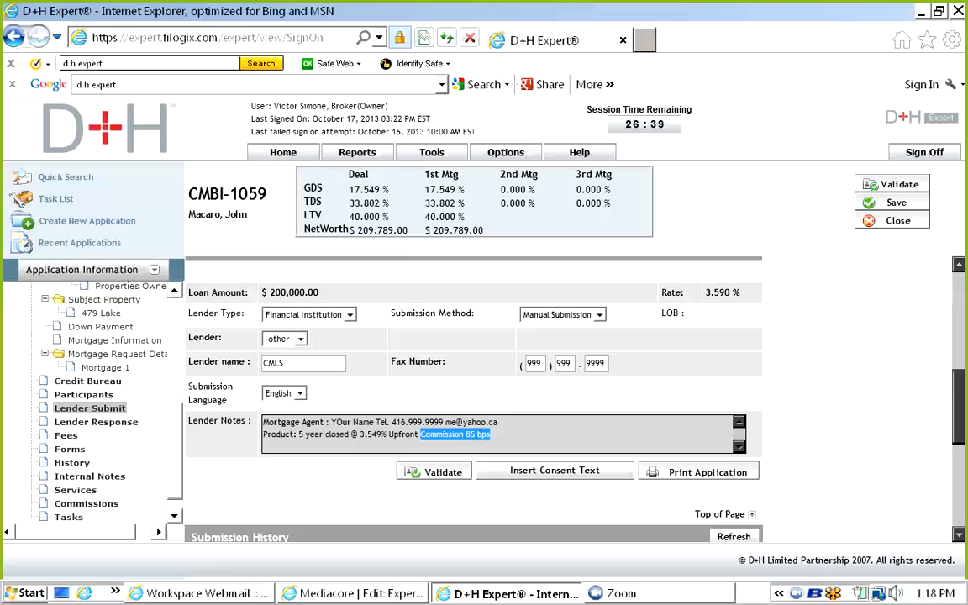
pyautogui.click(490, 433)
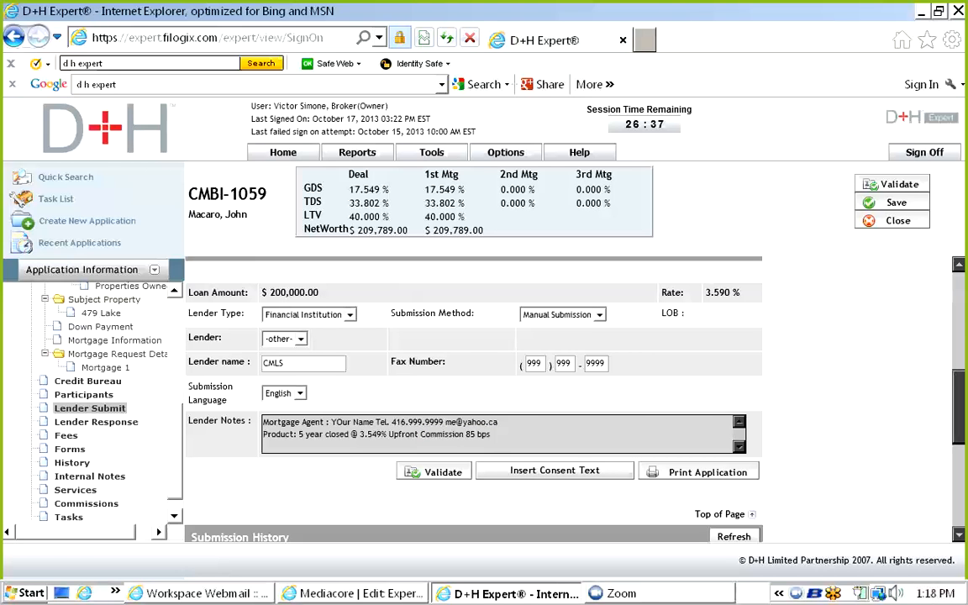
pyautogui.click(466, 433)
pyautogui.press('Delete')
pyautogui.press('Delete')
pyautogui.write('65')
pyautogui.write('8')
pyautogui.press('Delete')
pyautogui.click(491, 434)
pyautogui.press('Return')
pyautogui.press('Return')
pyautogui.write('Notes')
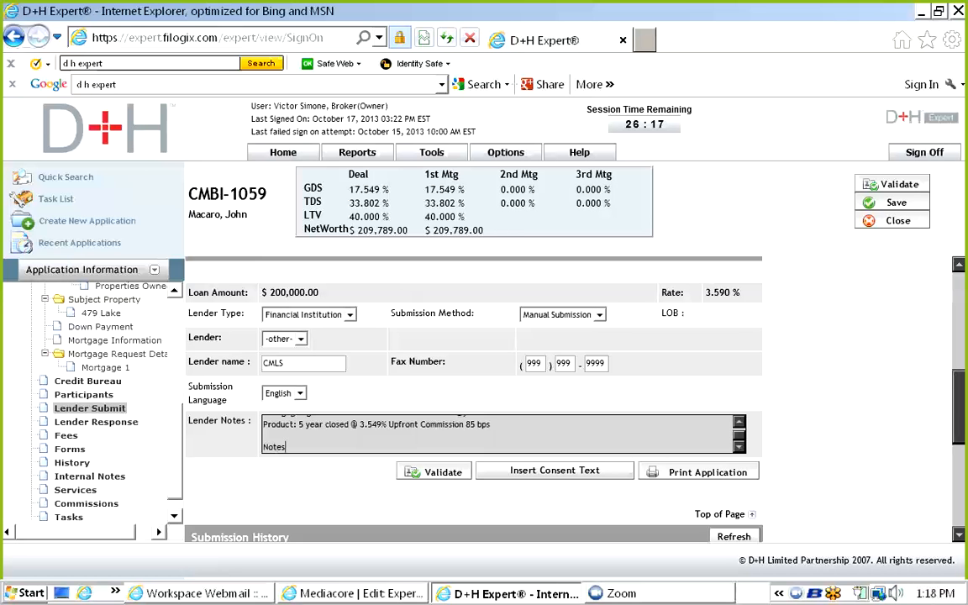
pyautogui.click(697, 471)
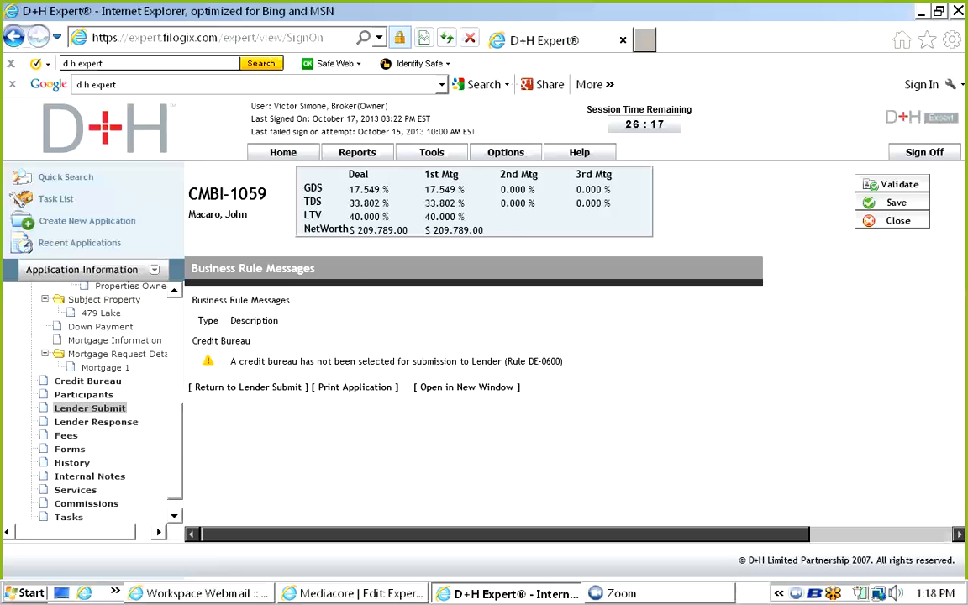
pyautogui.click(331, 387)
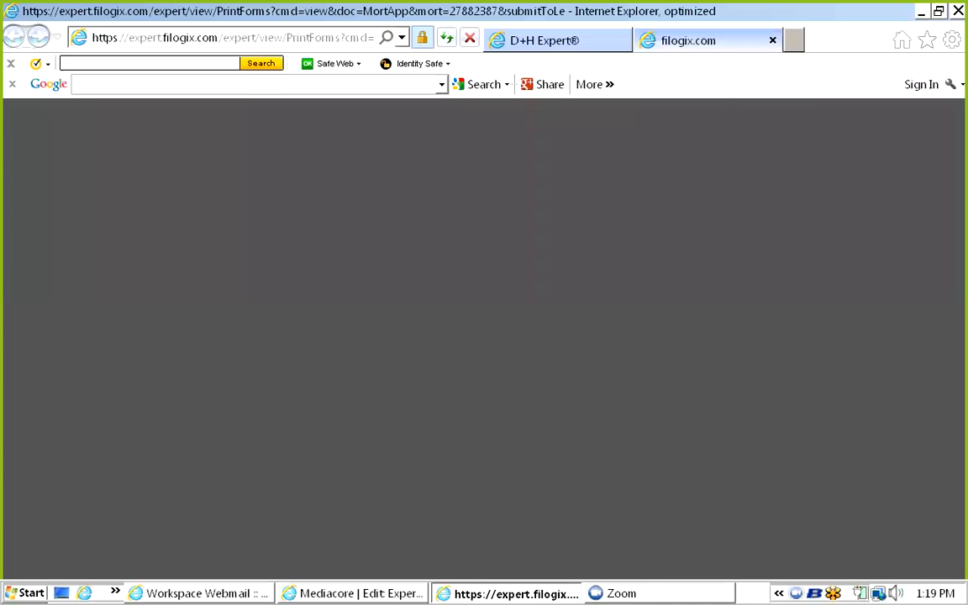
pyautogui.hotkey('ctrl', 'w')
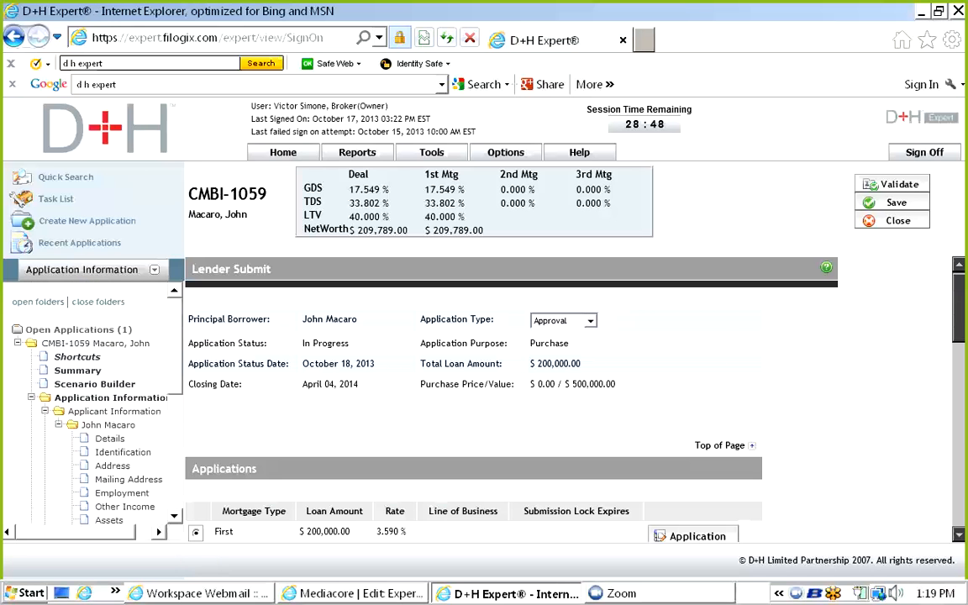
pyautogui.click(579, 152)
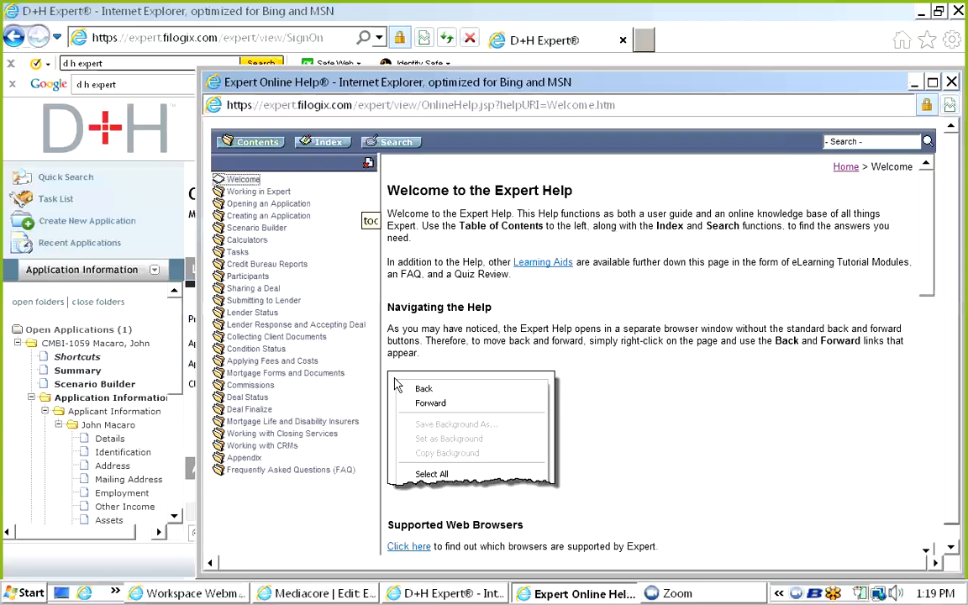
pyautogui.click(393, 141)
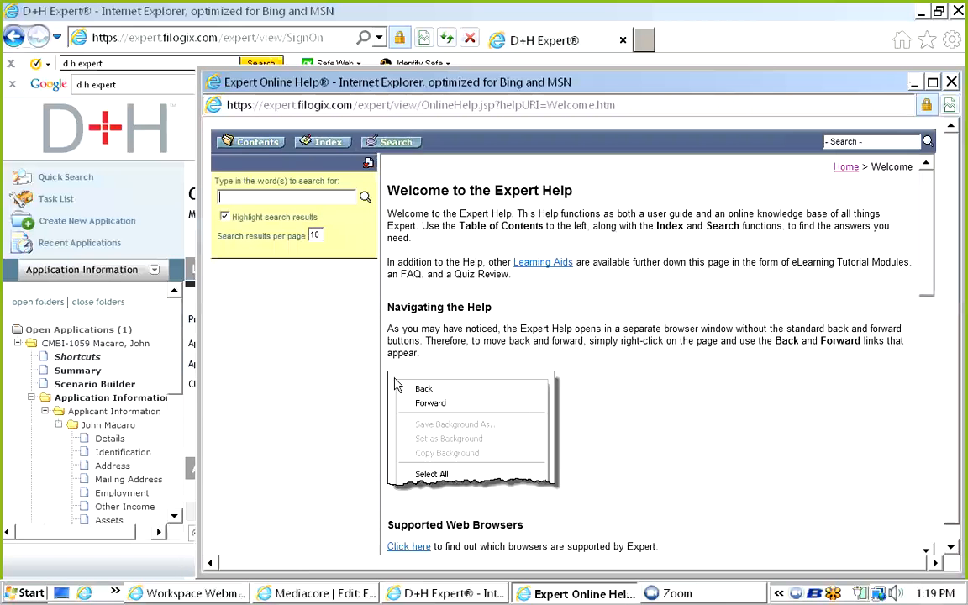
pyautogui.write('new application')
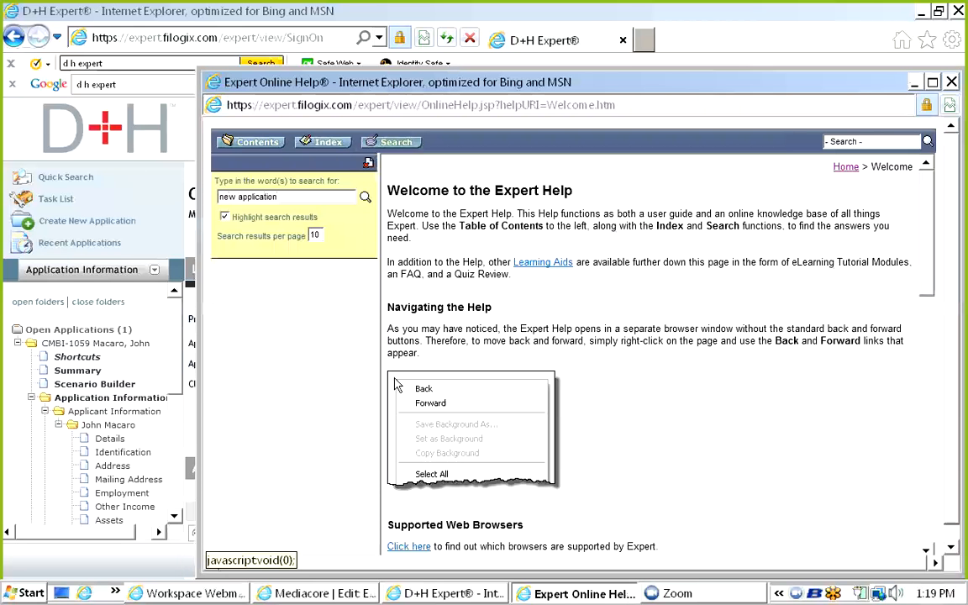
pyautogui.click(364, 197)
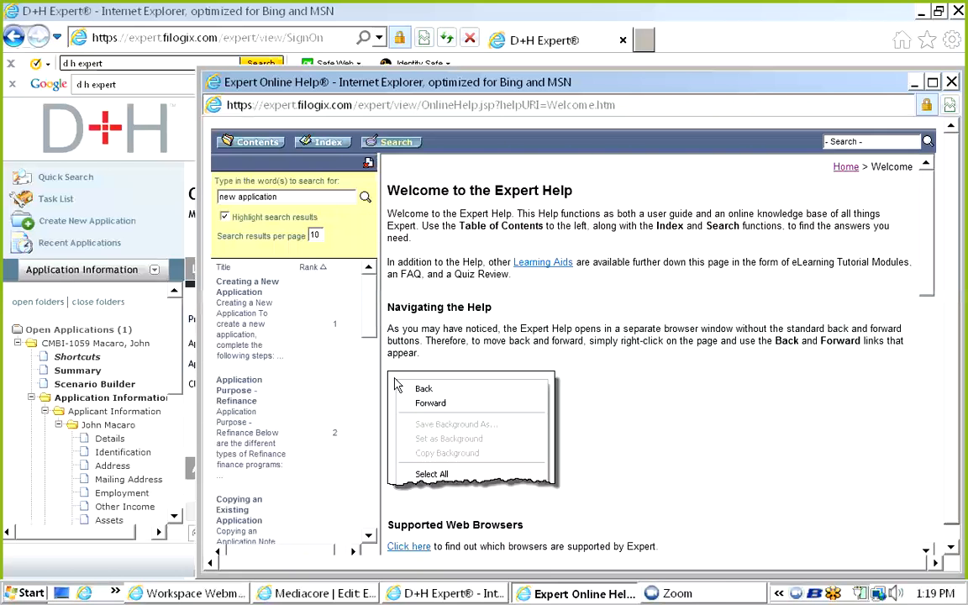
pyautogui.click(243, 286)
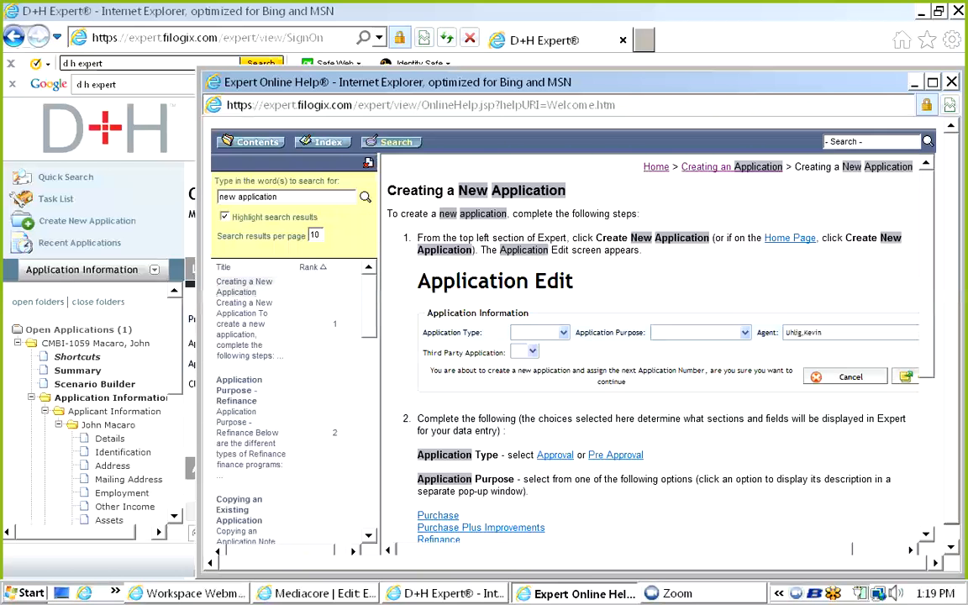
pyautogui.scroll(-6, 655, 353)
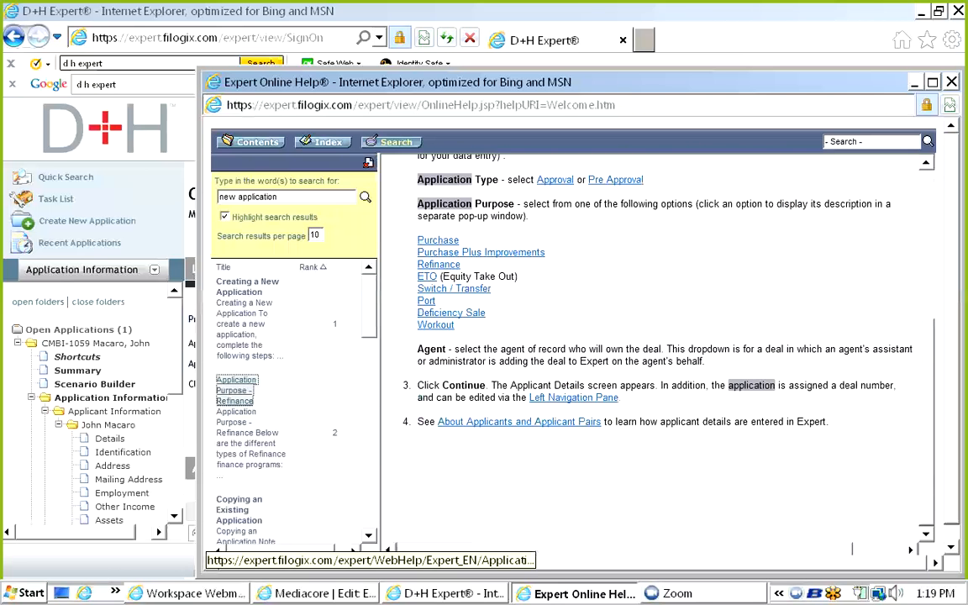
pyautogui.click(236, 390)
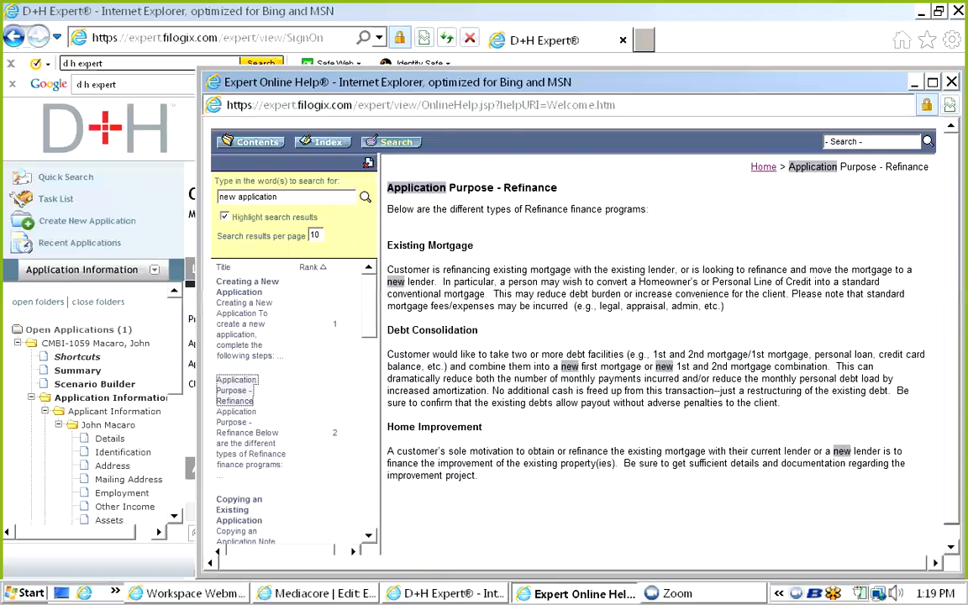
pyautogui.click(950, 82)
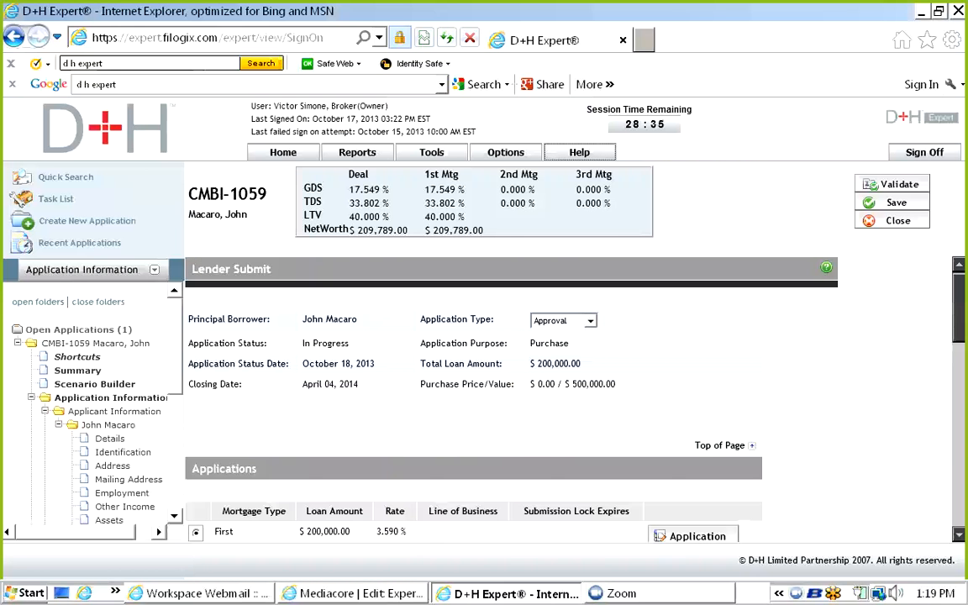
pyautogui.click(896, 220)
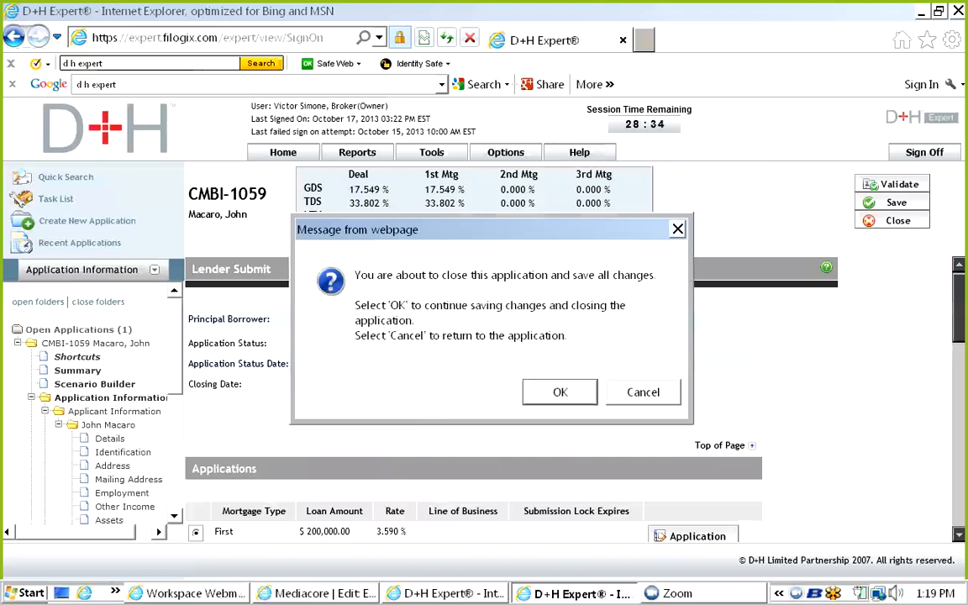
pyautogui.press('Return')
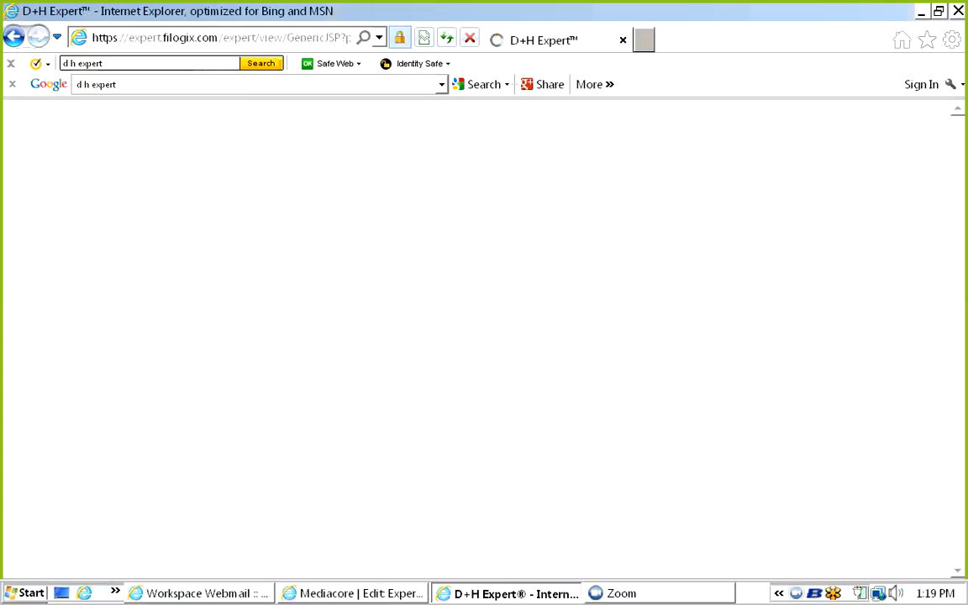